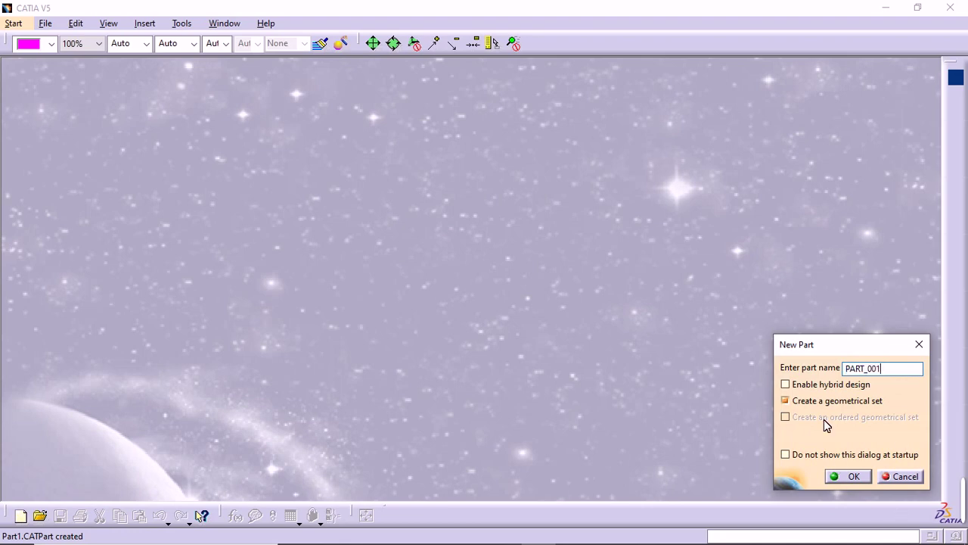
Create the part PART_001 and start a sketch on the yz plane
left_click(851, 476)
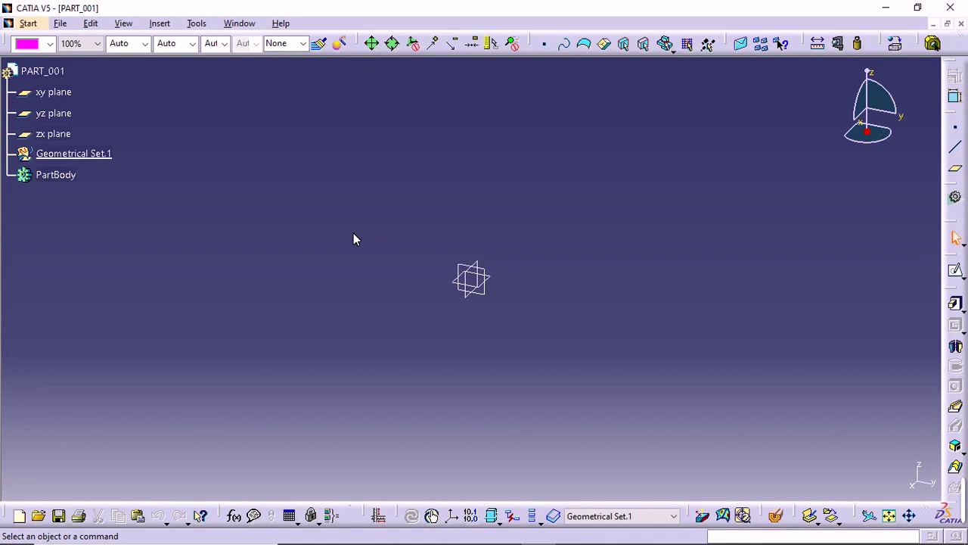
left_click(491, 296)
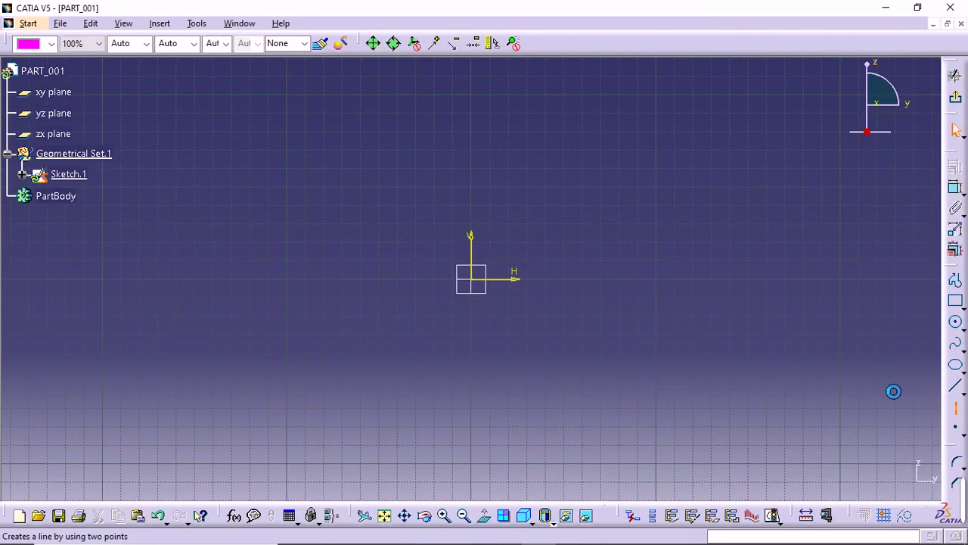
Sketch a circle centred close to the sketch origin
left_click(956, 301)
left_click(957, 321)
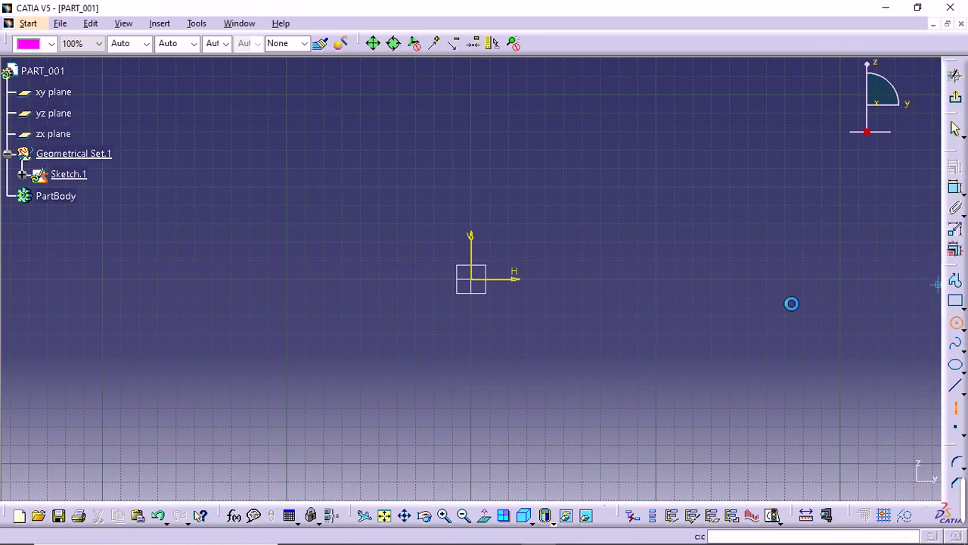
left_click(473, 280)
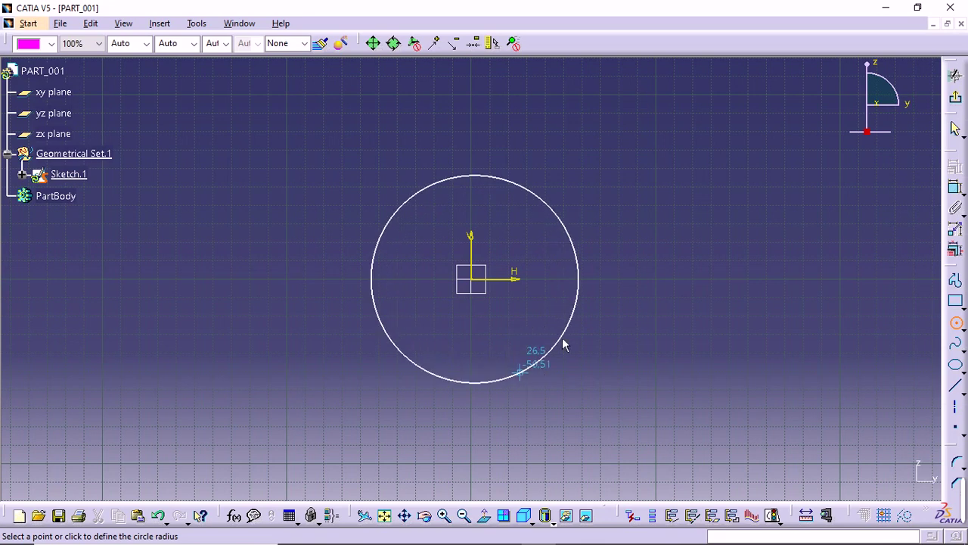
left_click(634, 243)
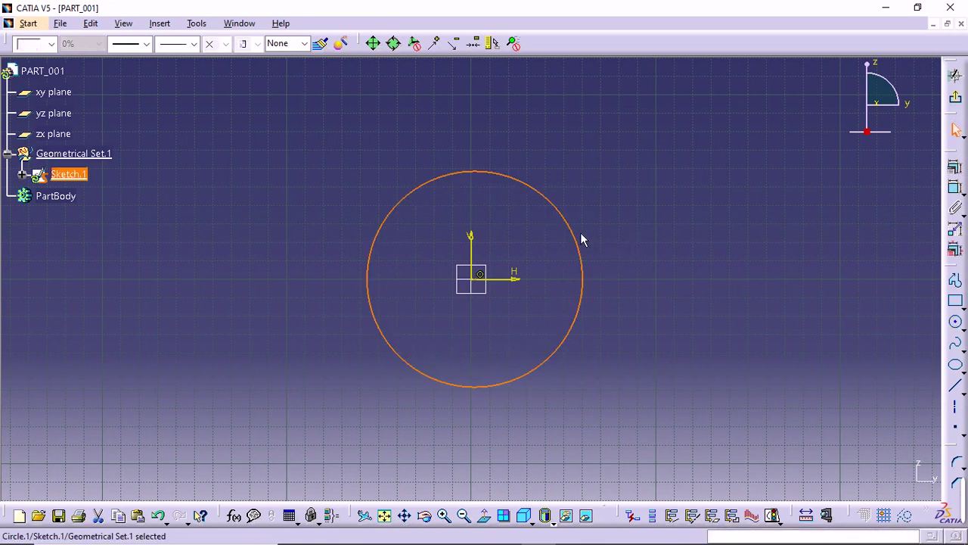
Enlarge the circle to about 185 mm diameter and shift its centre about 58 mm from the origin along the H axis
left_click_drag(580, 238, 632, 209)
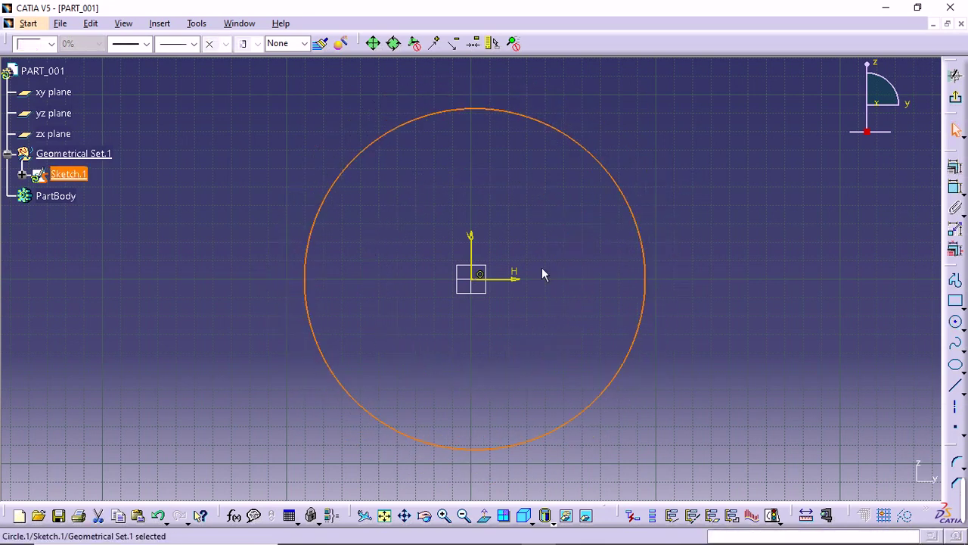
left_click(522, 284)
left_click_drag(483, 282, 583, 274)
Constrain the circle's centre to coincide with the sketch origin
left_click(899, 216)
left_click(956, 188)
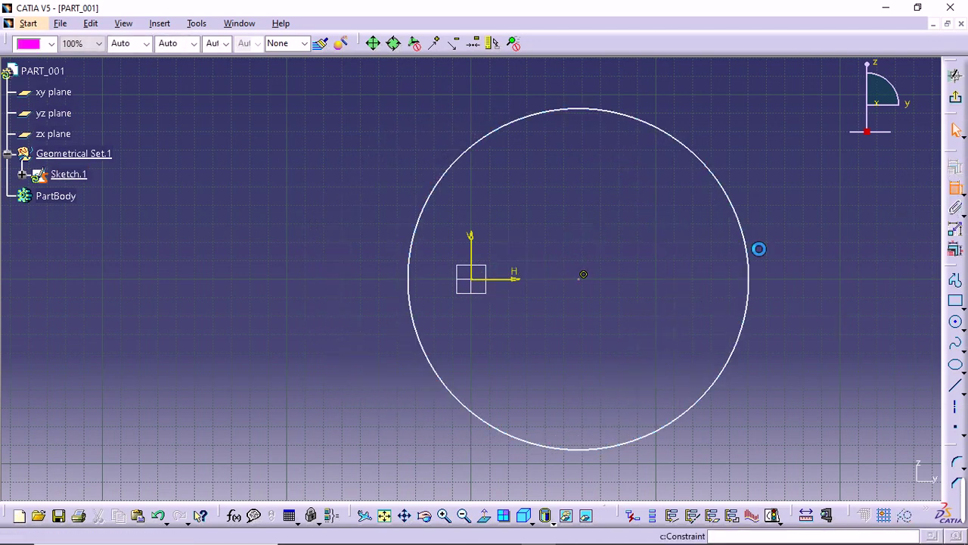
left_click(584, 277)
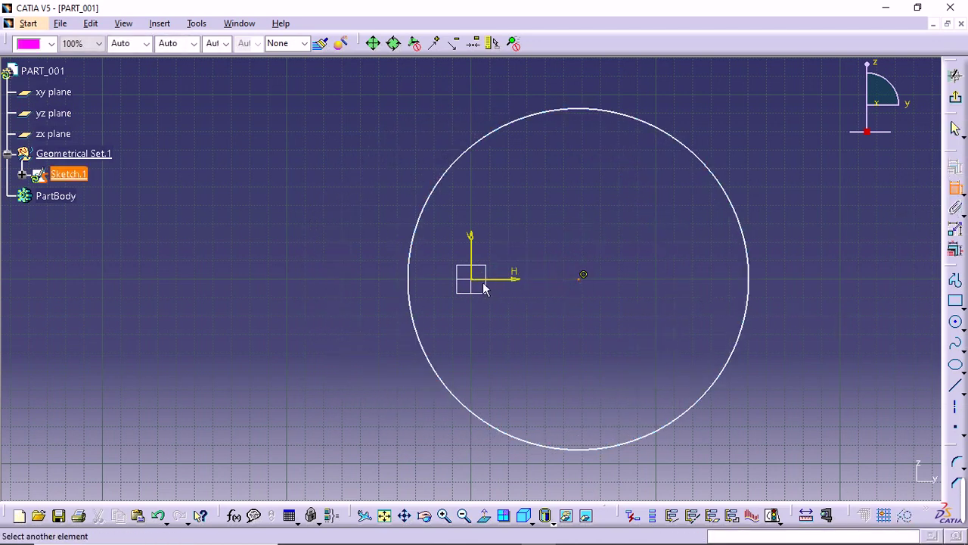
left_click(481, 285)
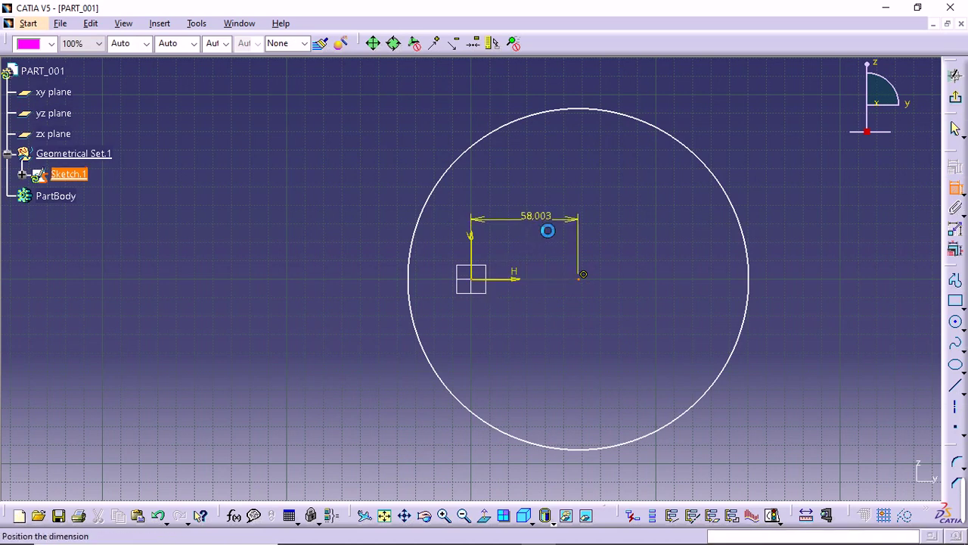
right_click(538, 220)
left_click(588, 325)
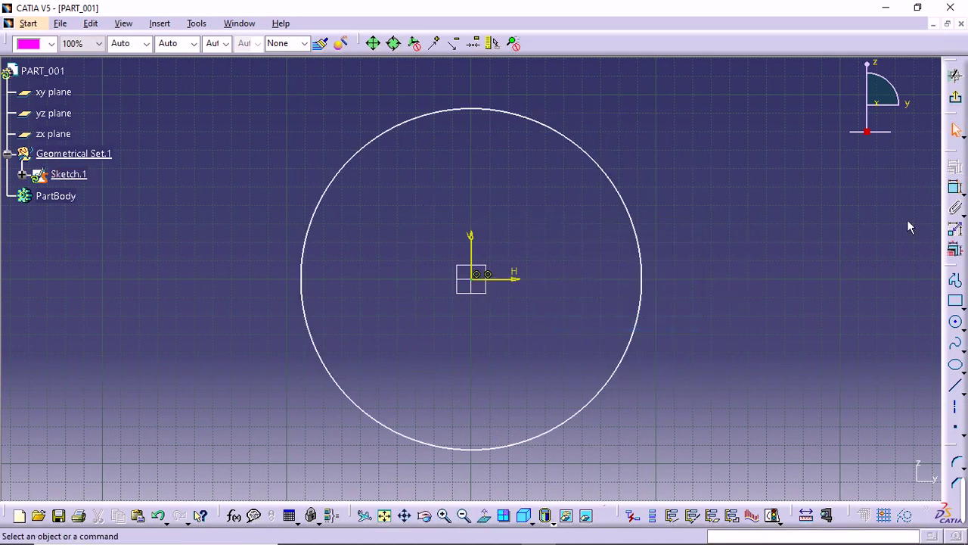
Dimension the circle's diameter, set it to 100 mm, and exit the sketch
left_click(955, 229)
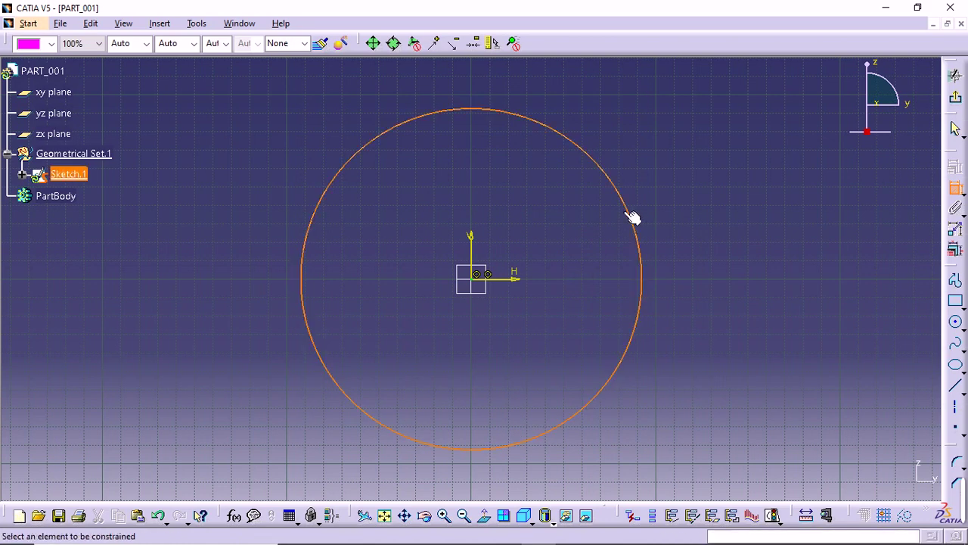
left_click(590, 244)
left_click(583, 253)
left_click(586, 254)
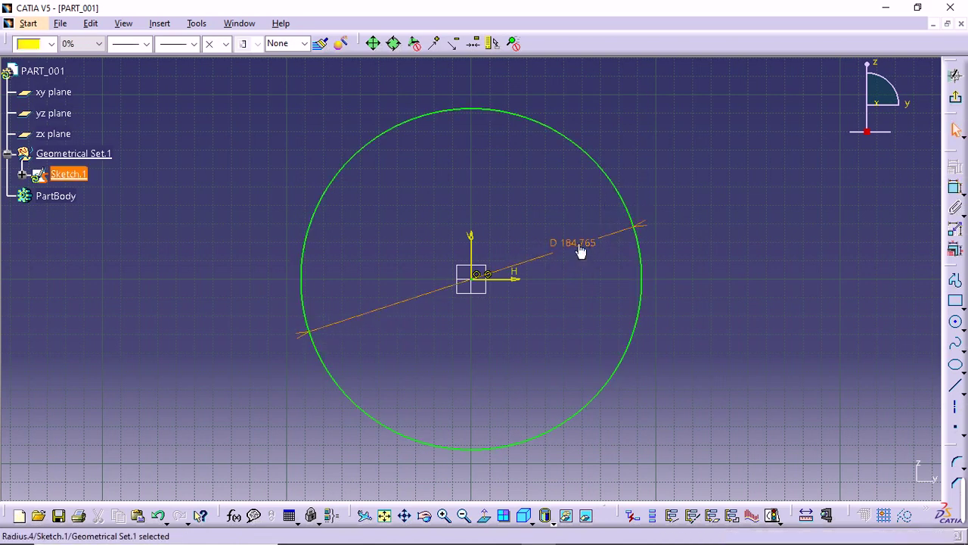
double_click(583, 253)
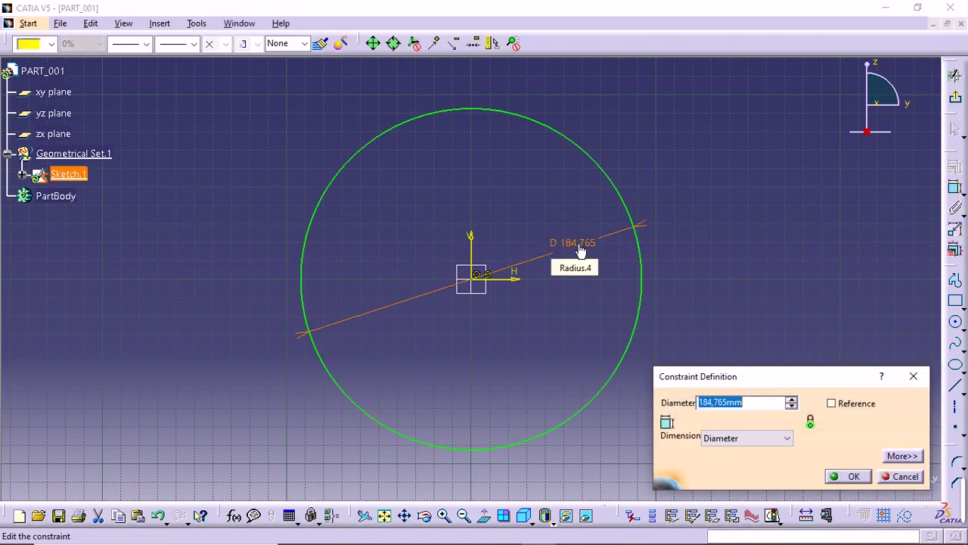
type("100mm")
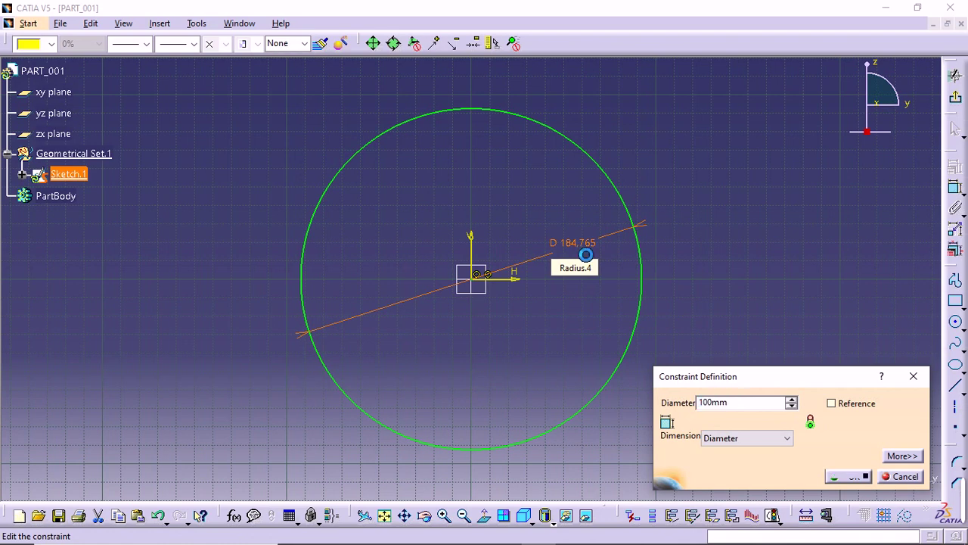
key("Return")
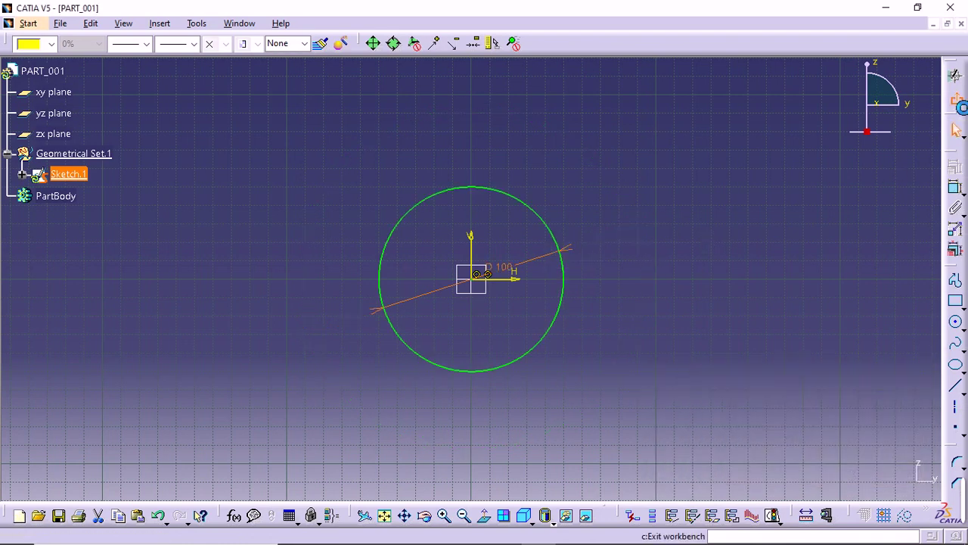
left_click(955, 75)
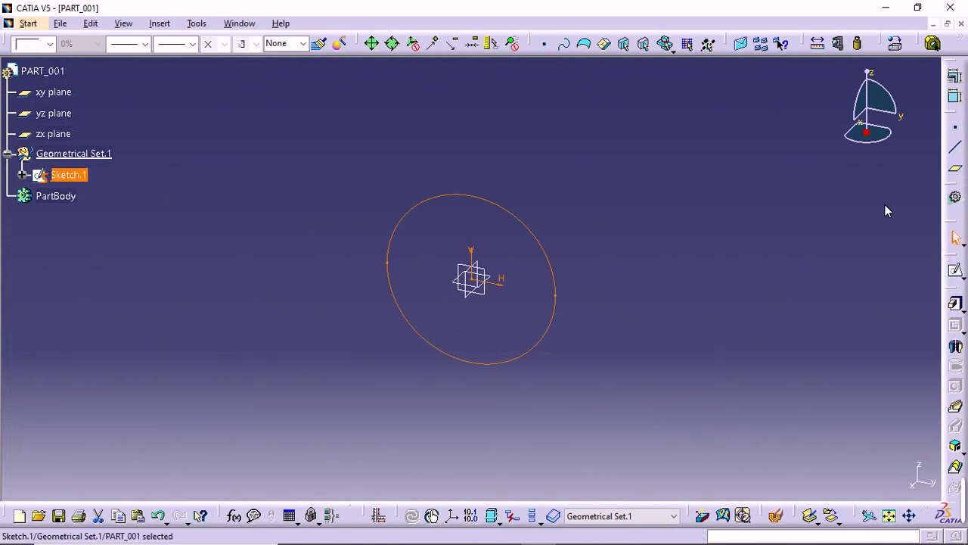
Extrude the circle sketch into a cylinder with a Pad length of 100 mm
left_click_drag(816, 143, 819, 143)
mouse_move(955, 258)
left_mouse_down()
mouse_move(824, 195)
mouse_move(731, 119)
left_mouse_up()
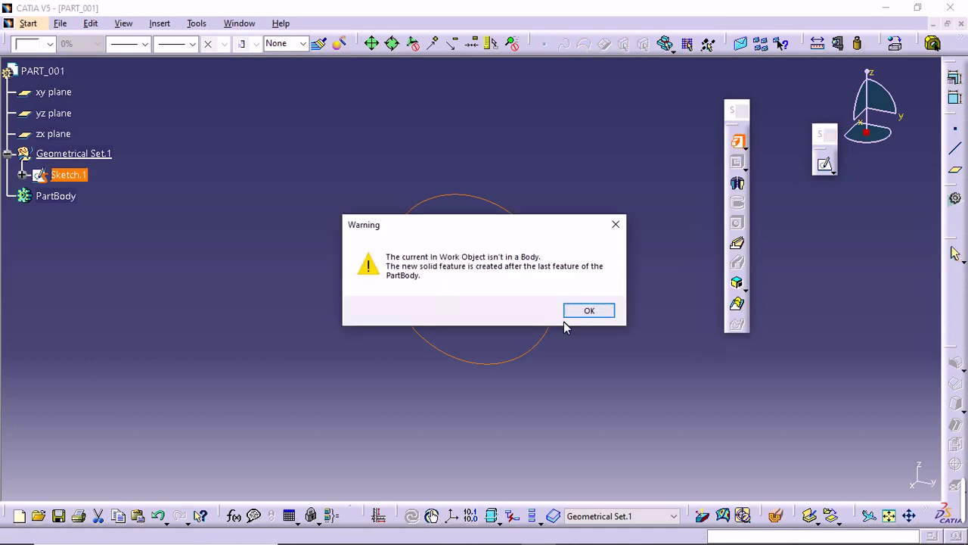
left_click(589, 313)
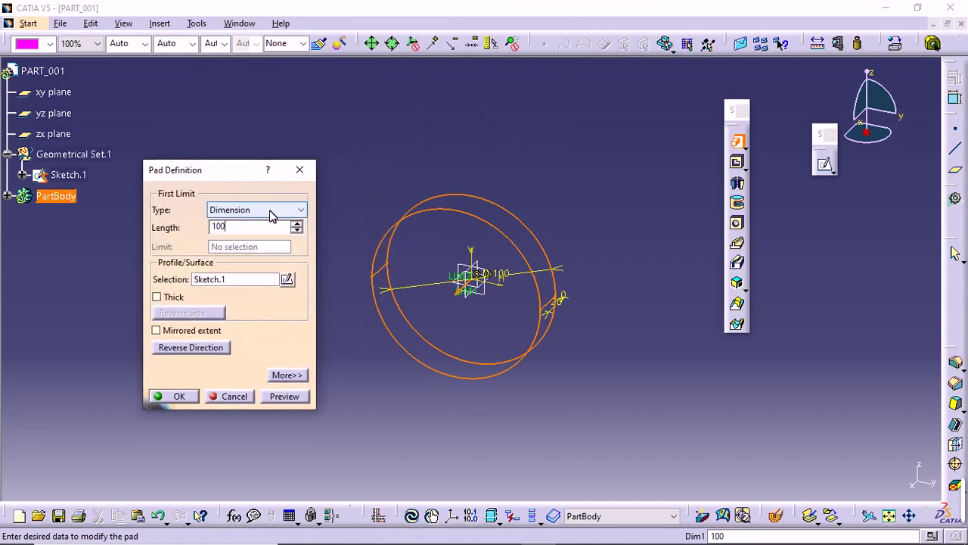
key("Return")
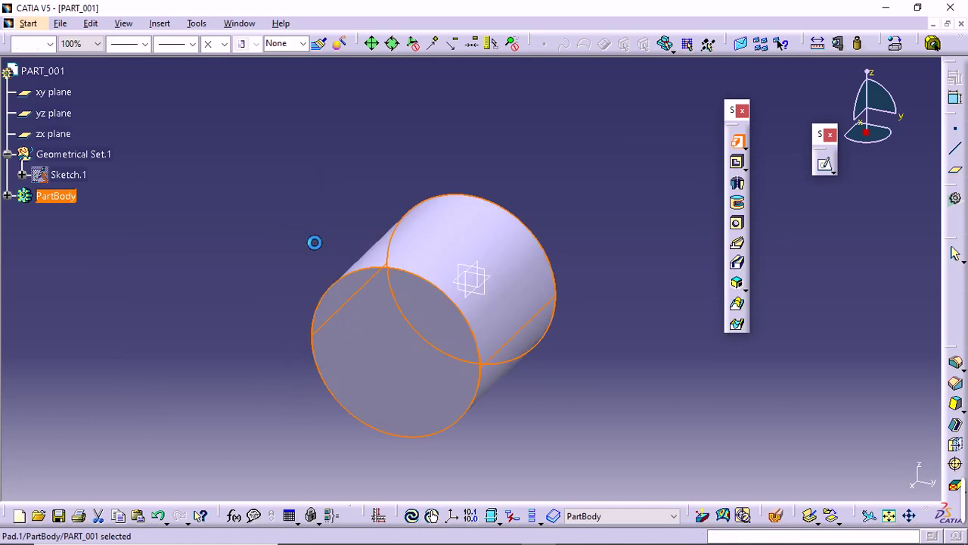
Start a new sketch on the xy plane, which runs lengthwise through the cylinder
left_click(383, 333)
middle_click_drag(488, 153, 480, 281)
left_click(601, 270)
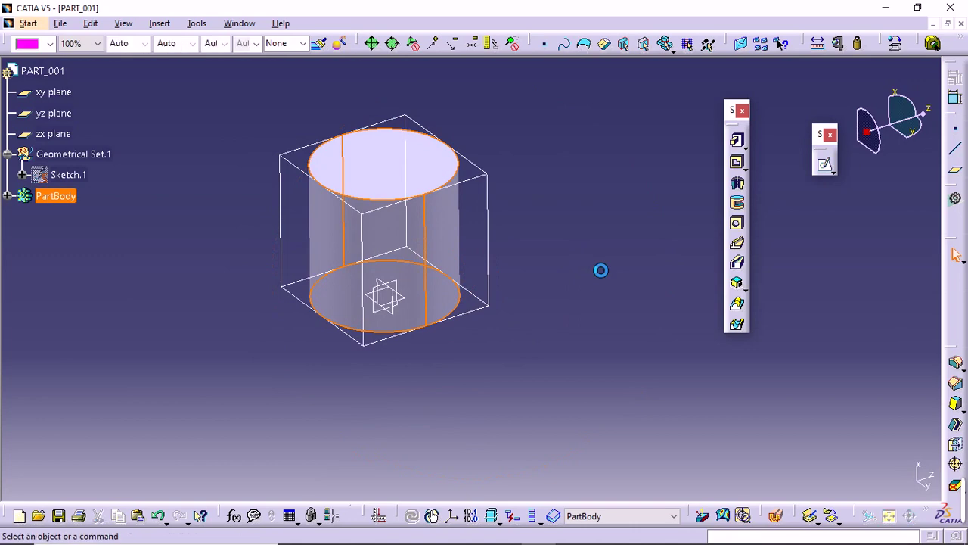
left_click(825, 165)
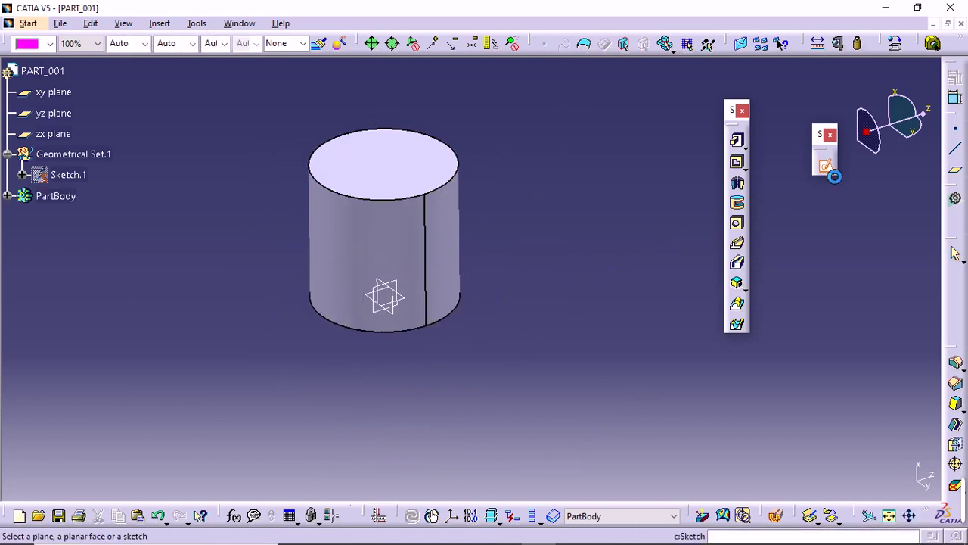
left_click(402, 324)
middle_click_drag(484, 279, 492, 221)
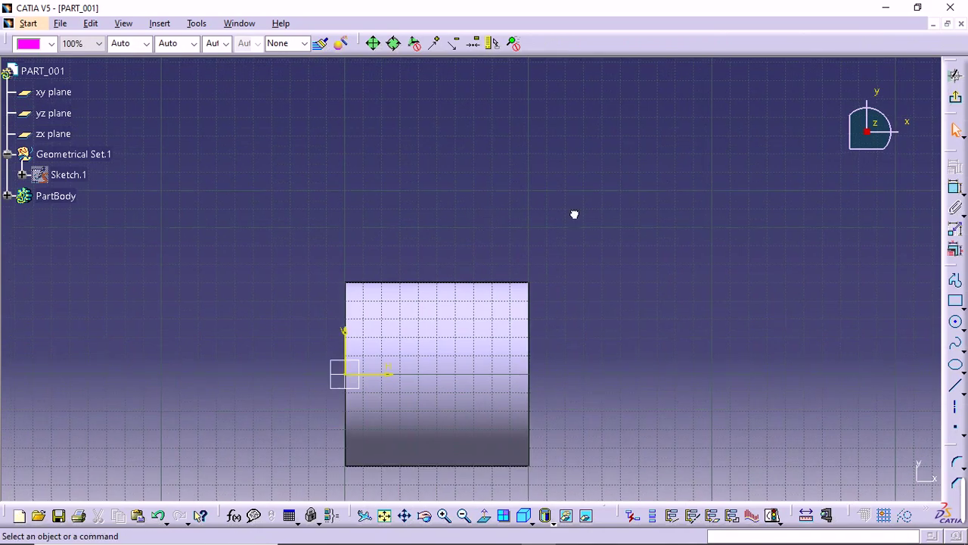
Sketch a horizontal axis along the H axis, from about 27 mm outside the cylinder's origin end to beyond its other end
left_click(955, 406)
middle_click_drag(325, 358, 316, 282)
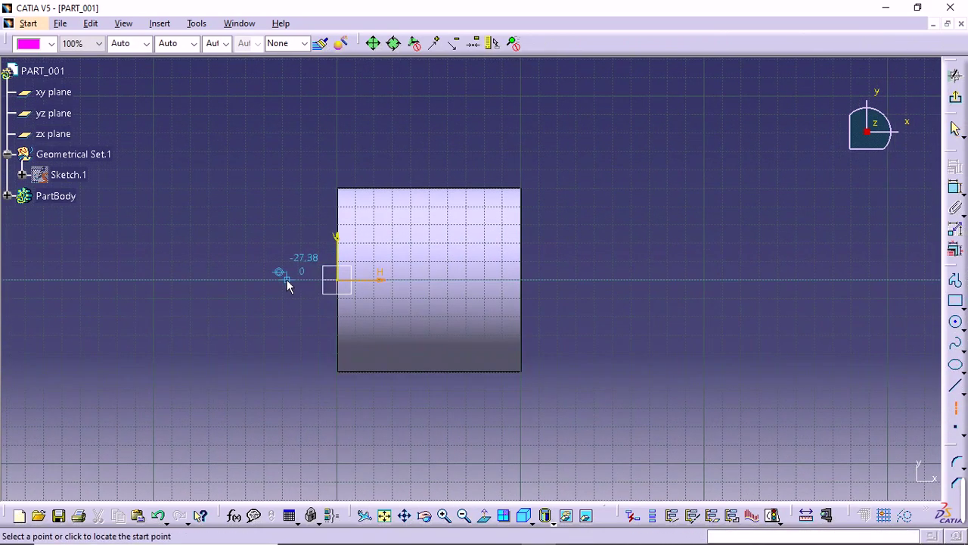
left_click(286, 279)
left_click(602, 279)
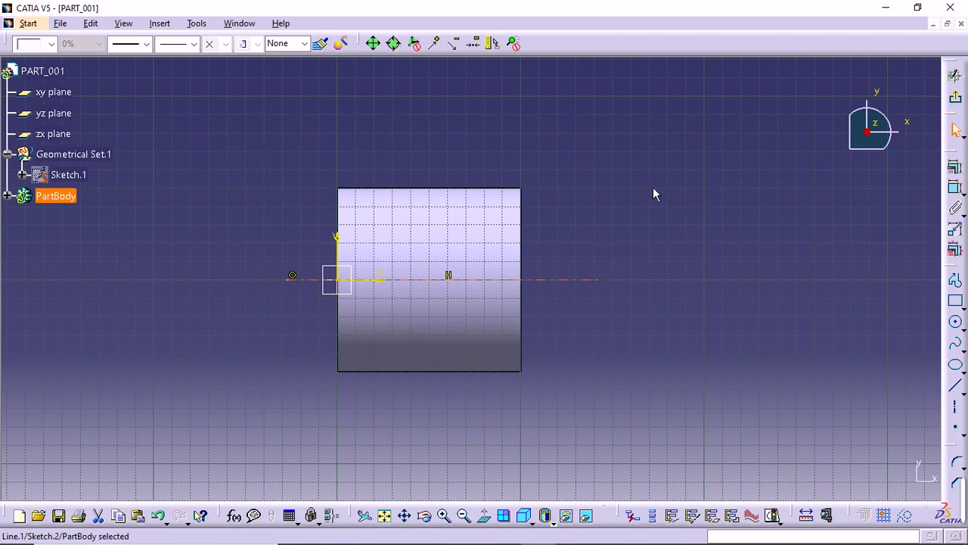
Sketch an open trapezoidal groove profile dipping into the cylinder's upper edge, with a horizontal bottom, slanted sides and a horizontal top line
left_click(955, 280)
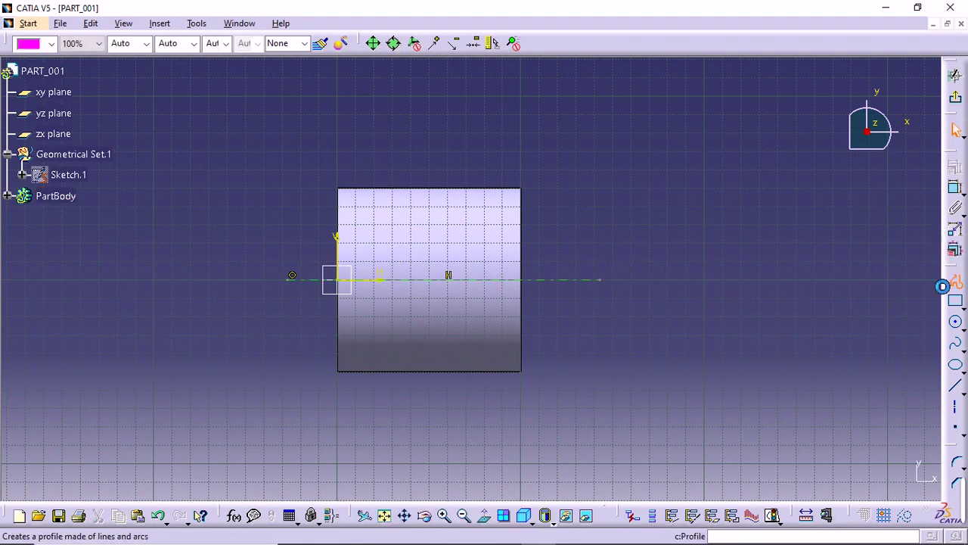
left_click(350, 183)
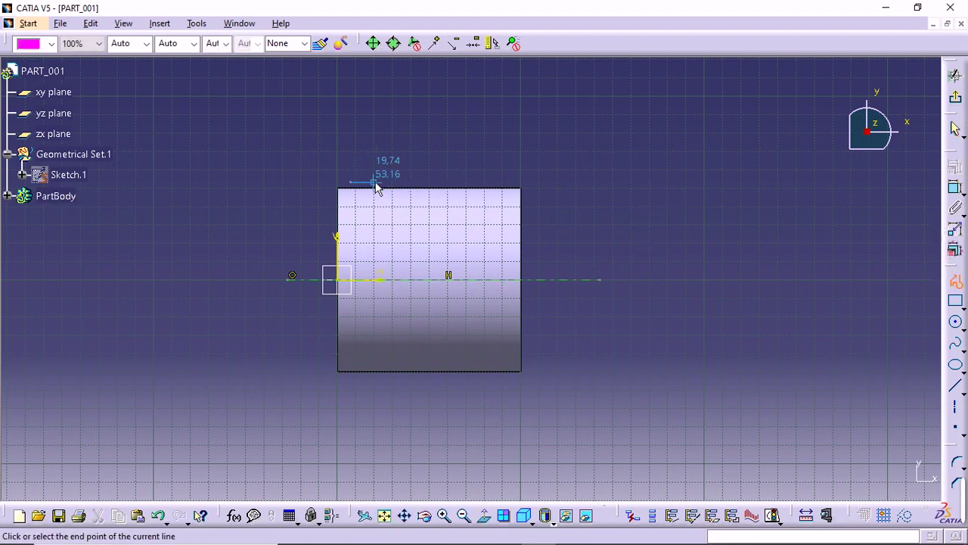
left_click(373, 182)
left_click(399, 239)
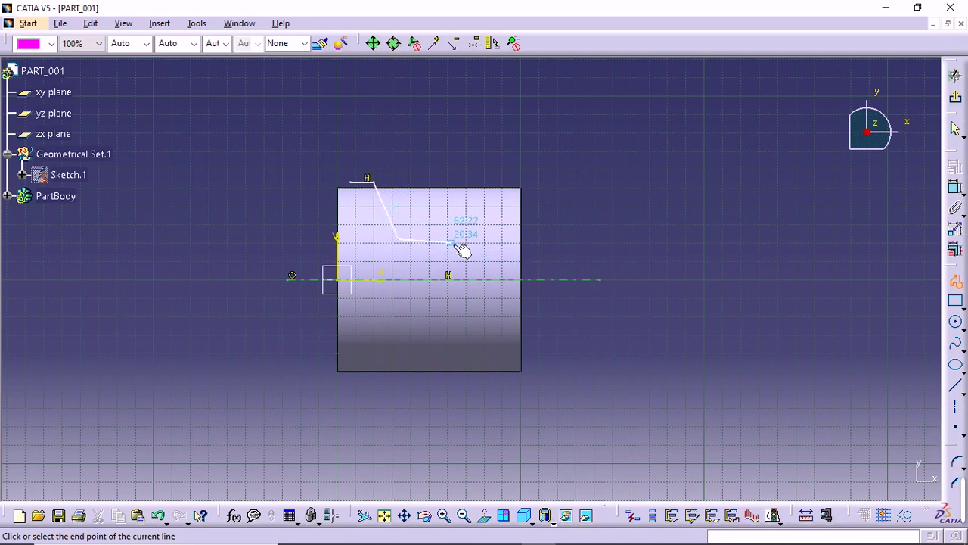
left_click(459, 240)
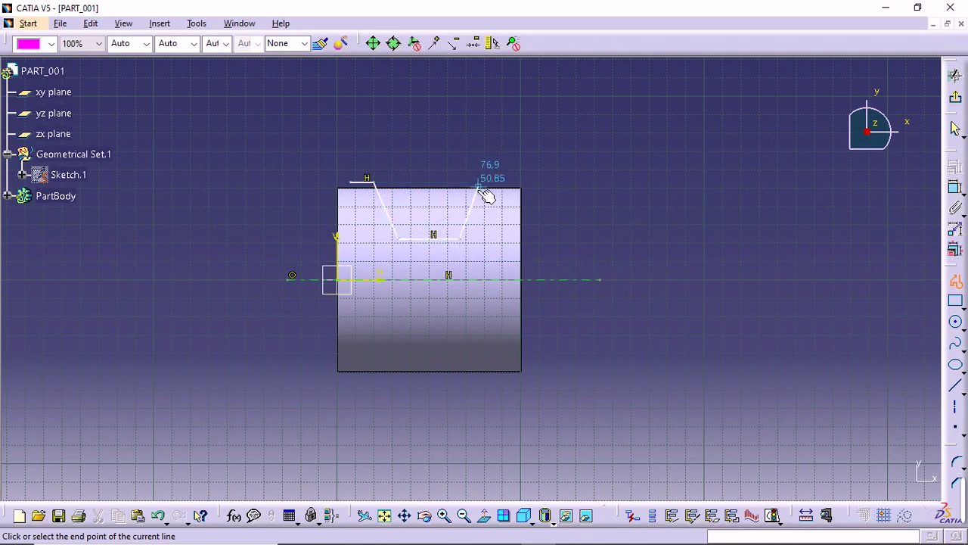
left_click(478, 187)
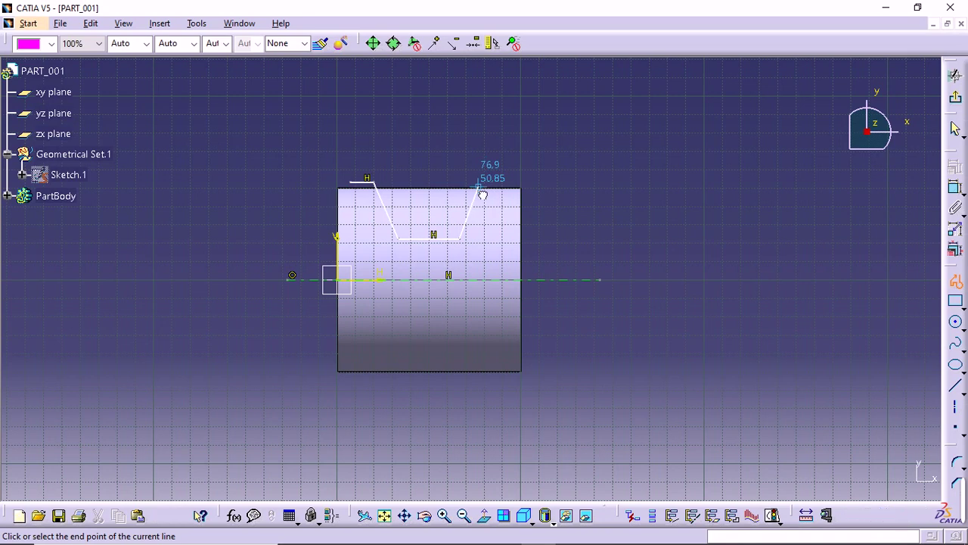
left_click(384, 187)
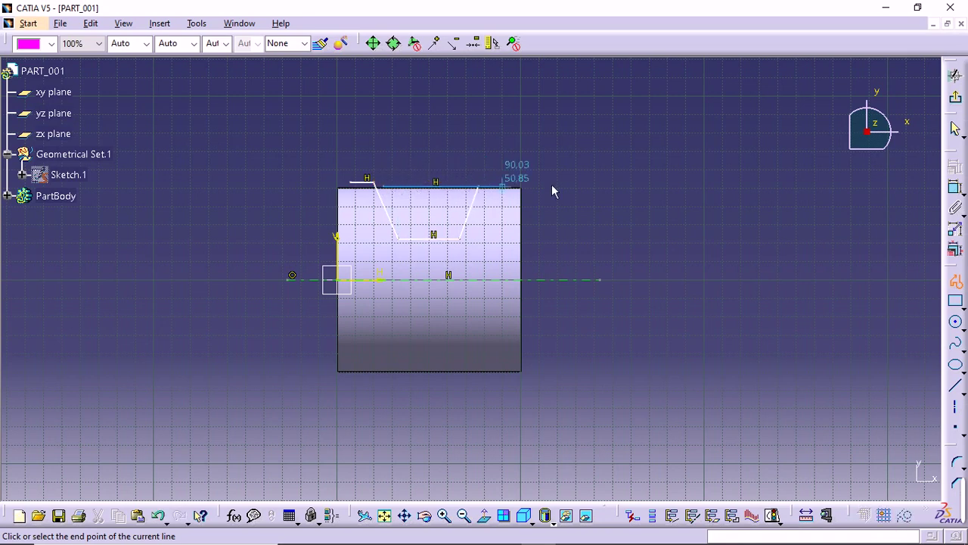
key("Escape")
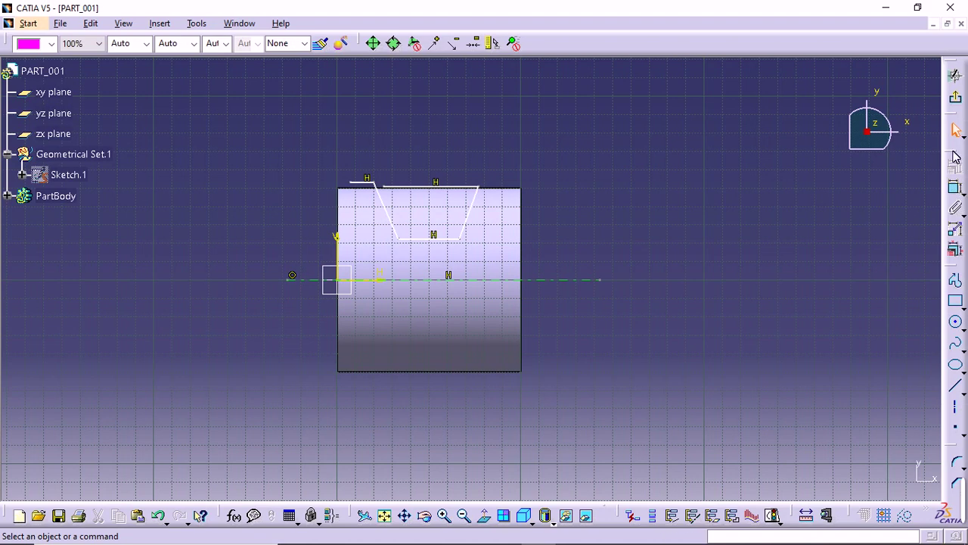
left_click_drag(801, 151, 801, 140)
left_click(801, 186)
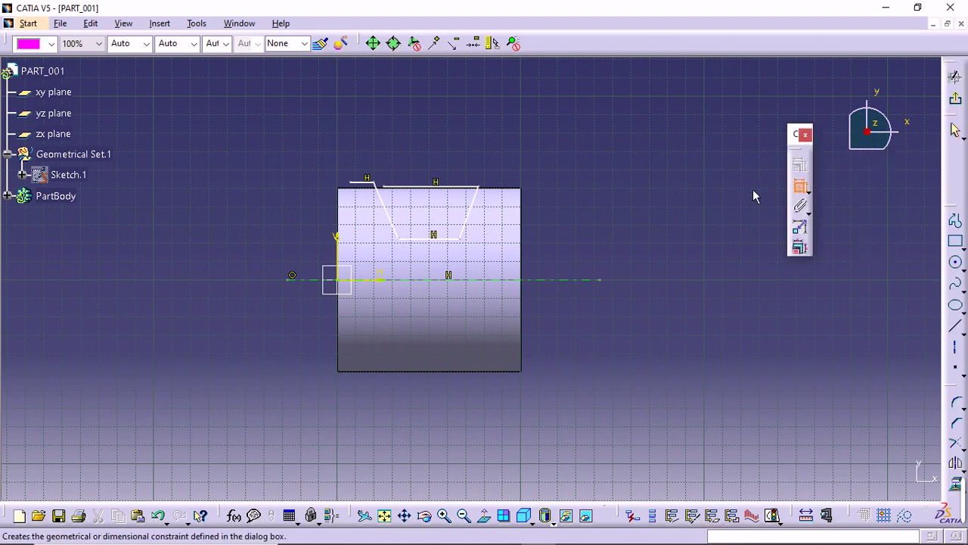
left_click(430, 239)
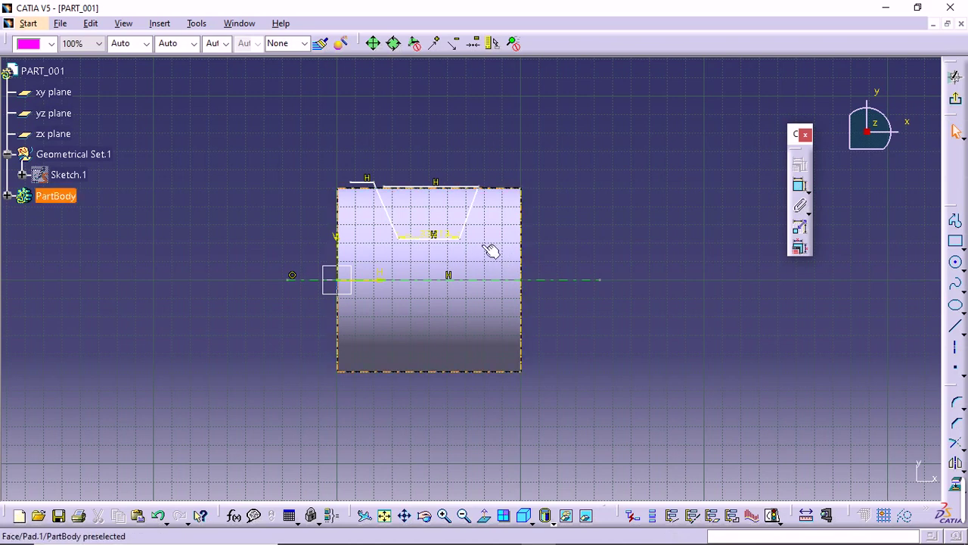
left_click(449, 240)
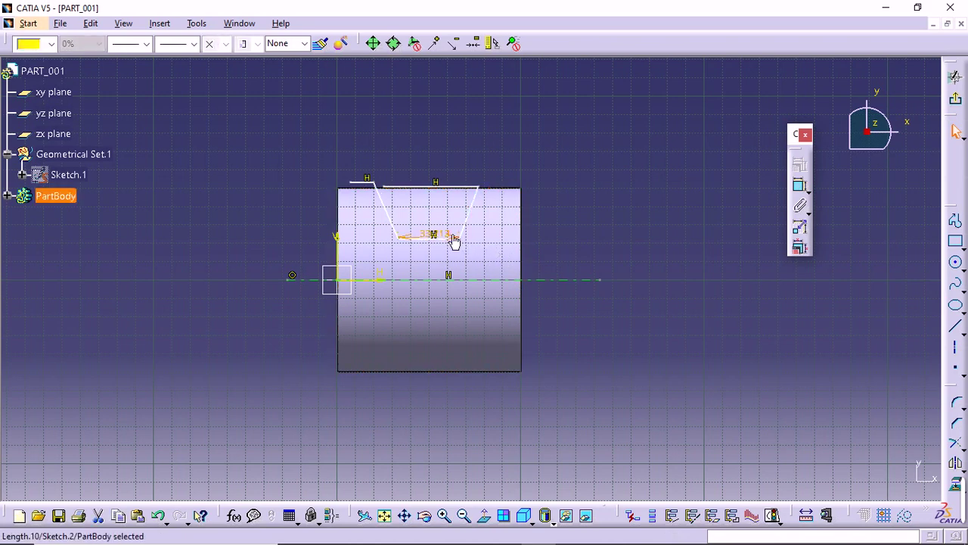
Dimension the groove profile's bottom line to the horizontal axis and set the offset to 20 mm
left_click(800, 186)
left_click(454, 241)
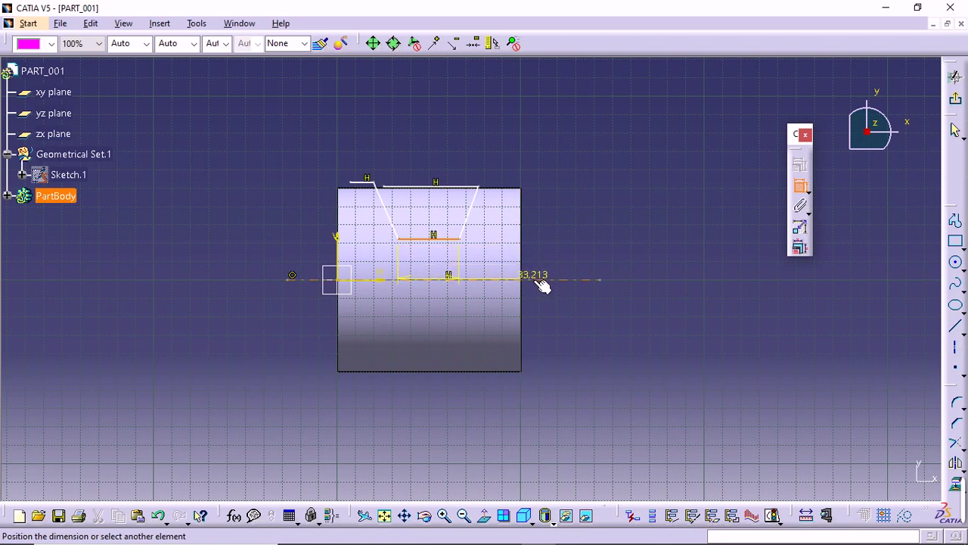
left_click(539, 280)
left_click(564, 264)
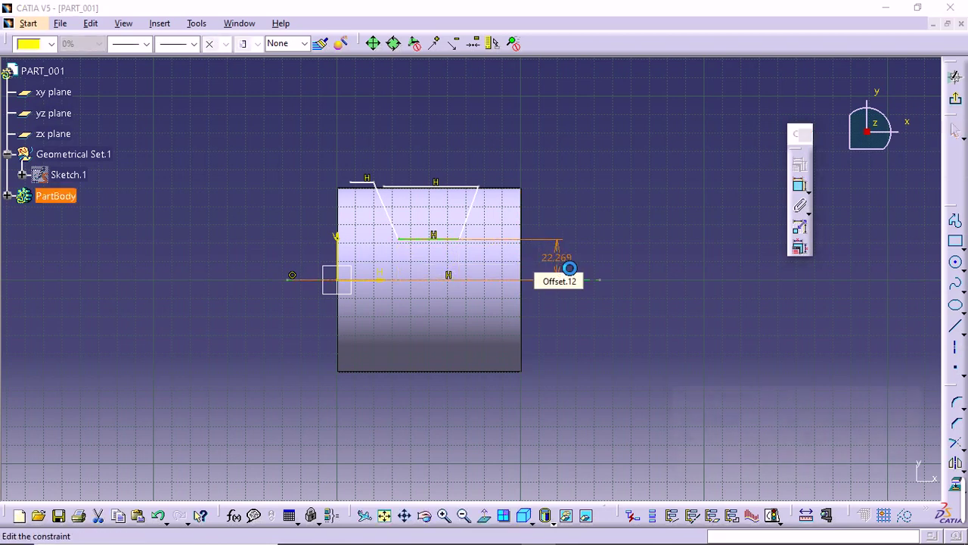
double_click(567, 266)
type("20mm")
key("Return")
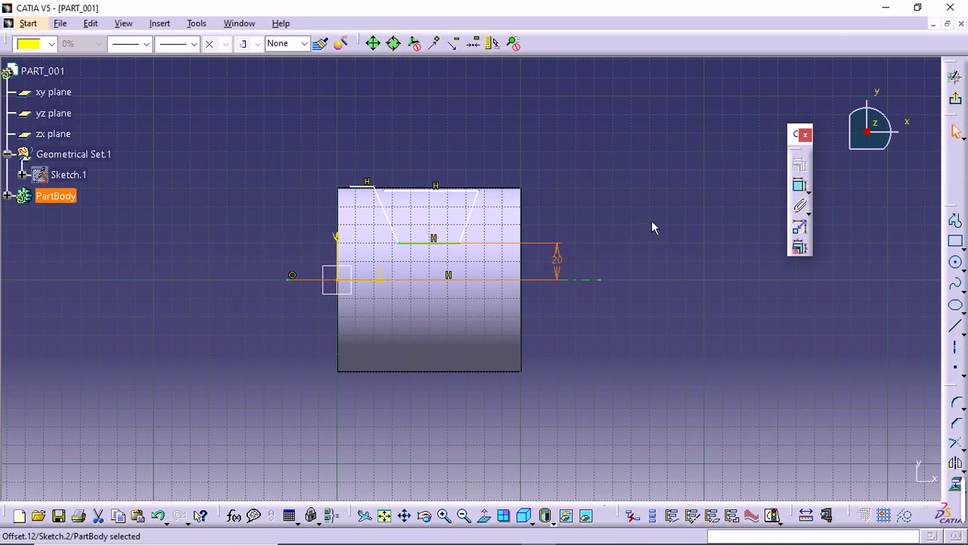
left_click(718, 220)
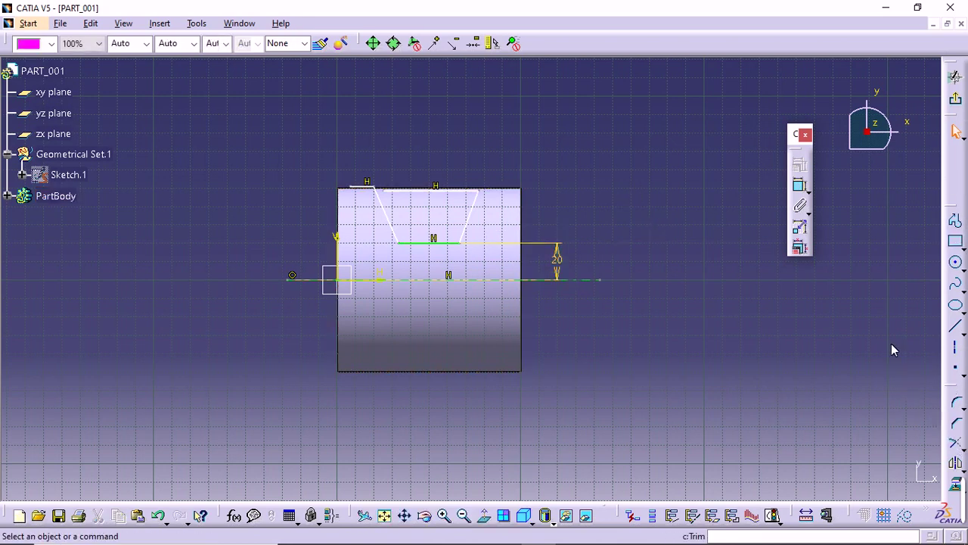
Trim the slanted side nearest the origin against the profile's top line and delete the leftover horizontal stub beside it
left_click_drag(893, 350, 899, 356)
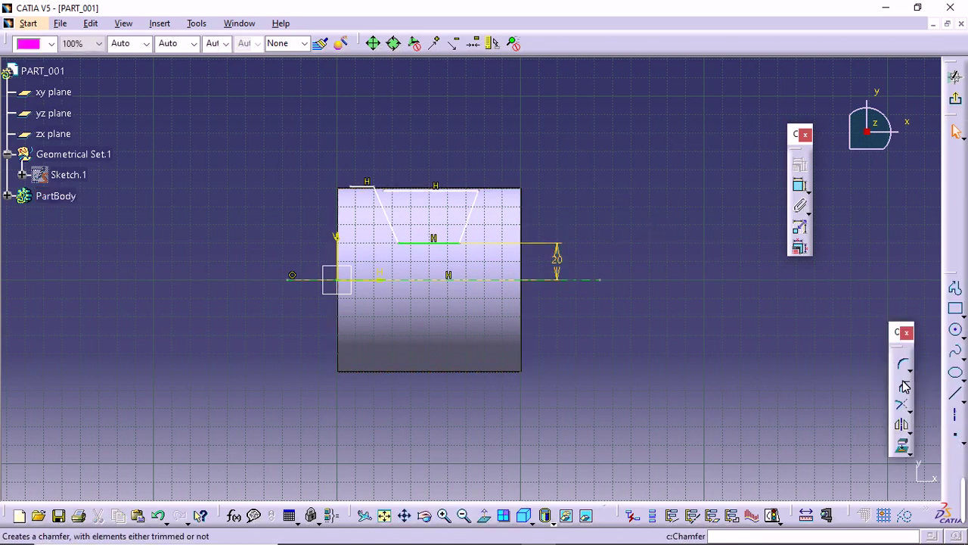
left_click(401, 235)
left_click(403, 190)
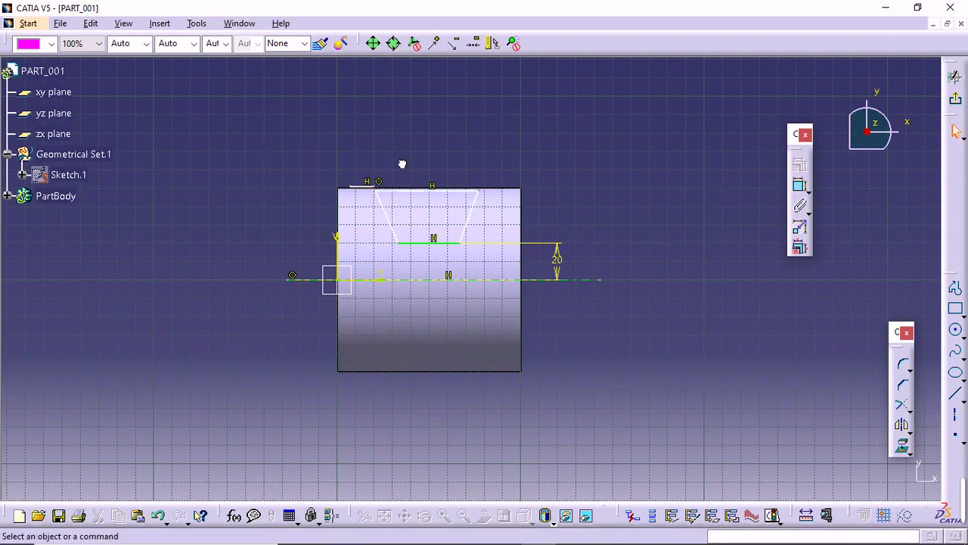
left_click(368, 186)
key("Delete")
Dimension the profile's top line to the horizontal axis and set the offset to 50 mm
left_click(800, 185)
left_click(452, 191)
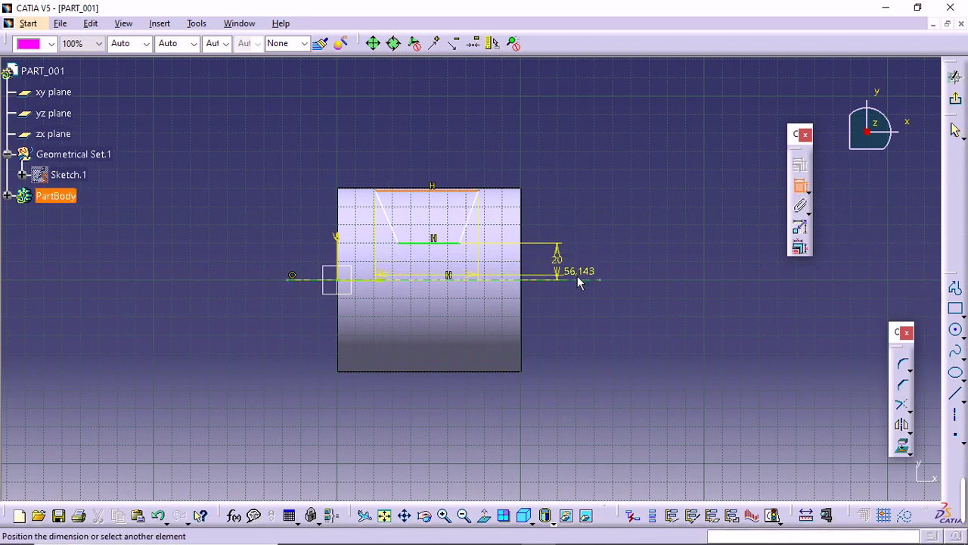
left_click(575, 279)
left_click(628, 265)
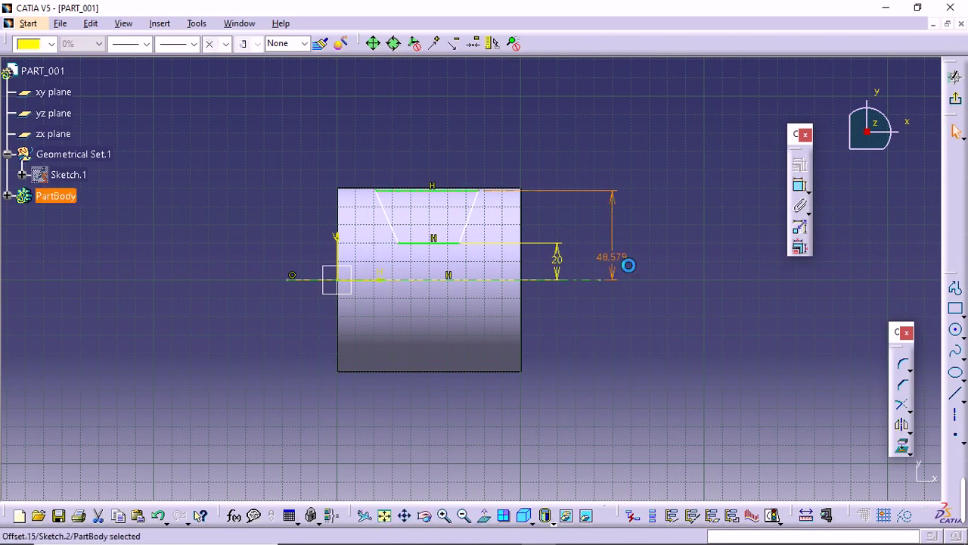
double_click(624, 259)
type("50")
key("Return")
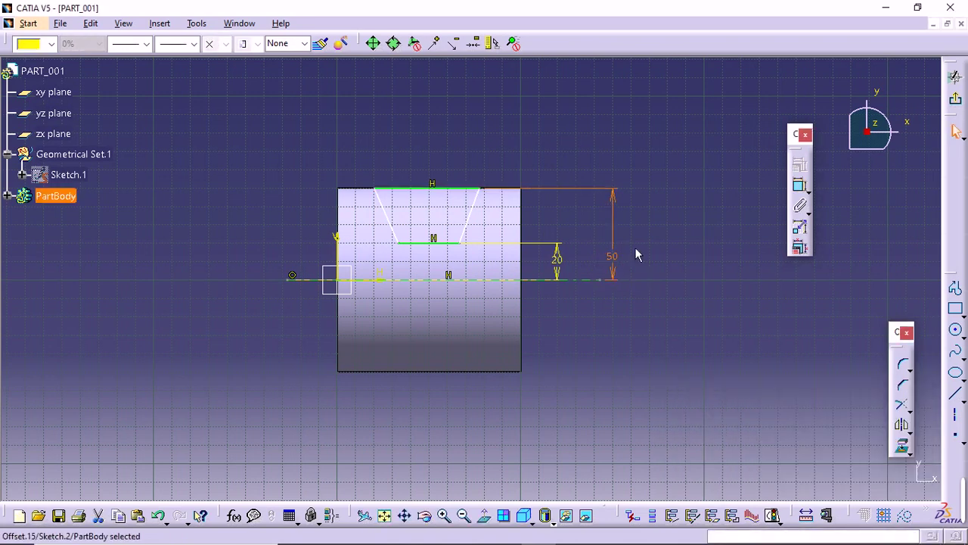
left_click(696, 257)
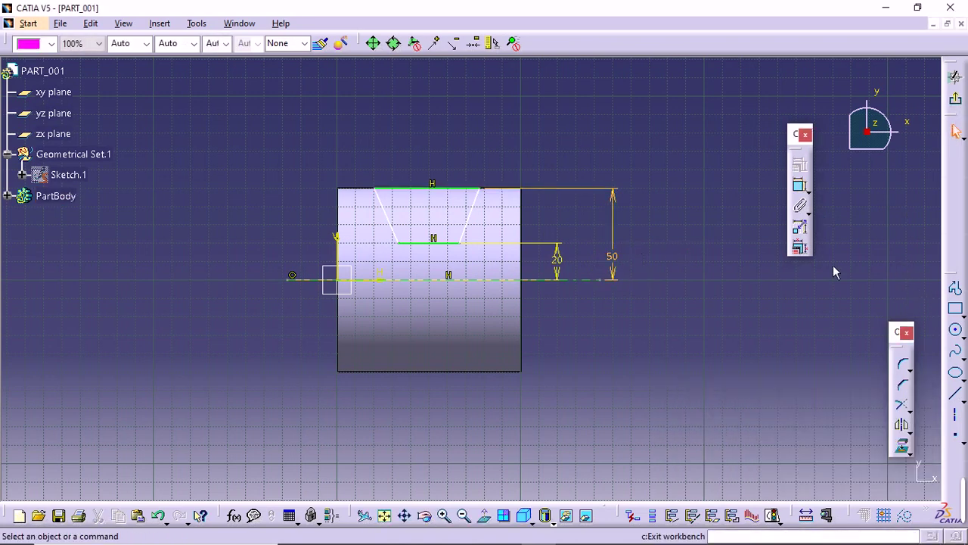
Constrain the bottom line's endpoint farthest from the origin to lie 30 mm from the cylinder's far end face
left_click(800, 186)
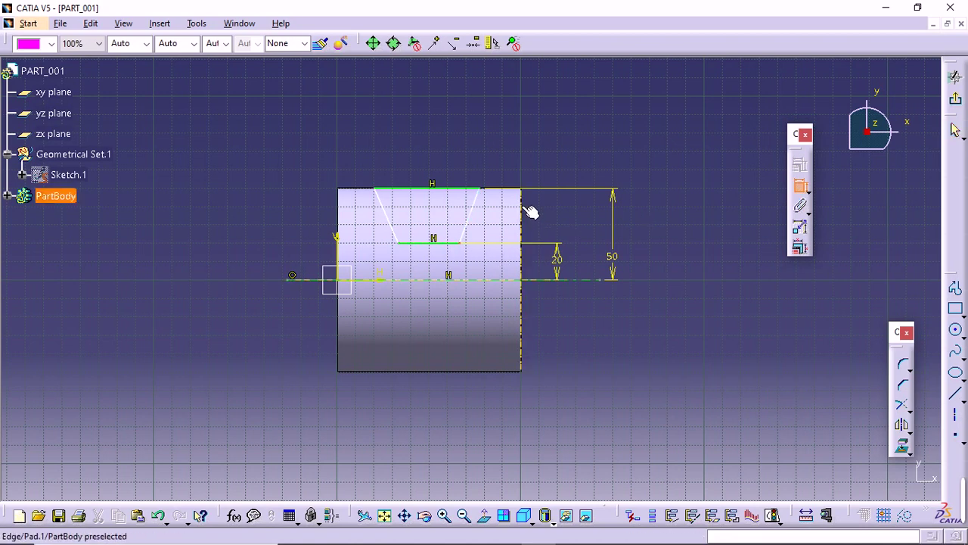
left_click(521, 279)
left_click(520, 356)
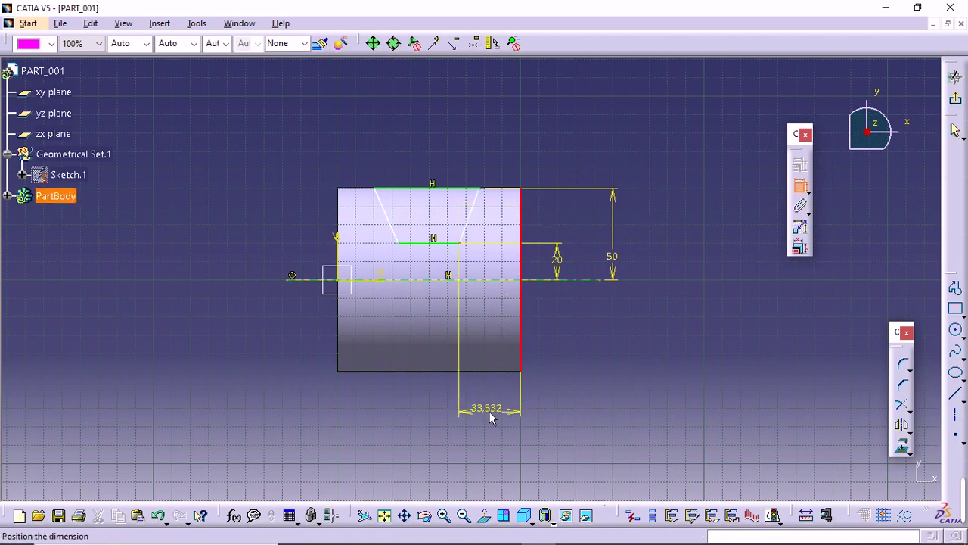
left_click(500, 413)
double_click(502, 419)
type("30mm")
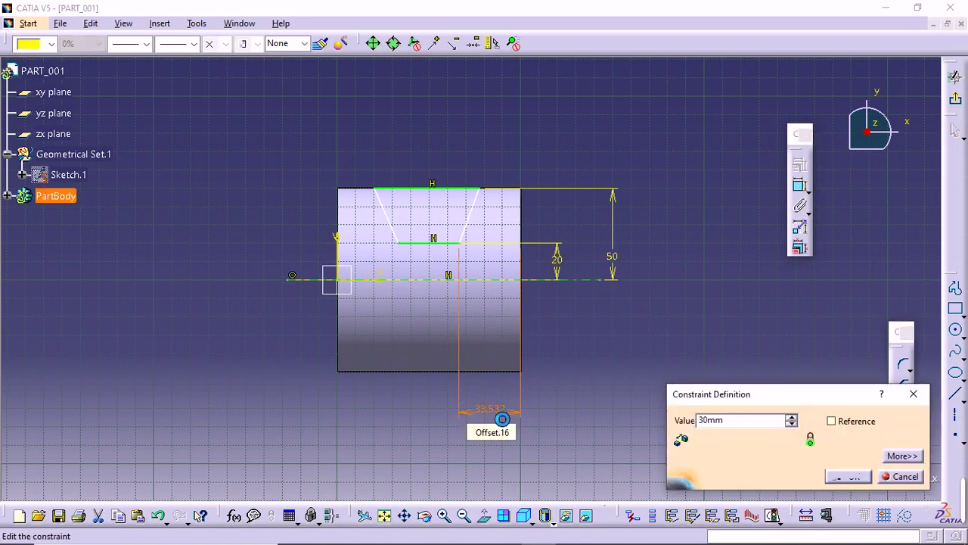
key("Return")
left_click(619, 351)
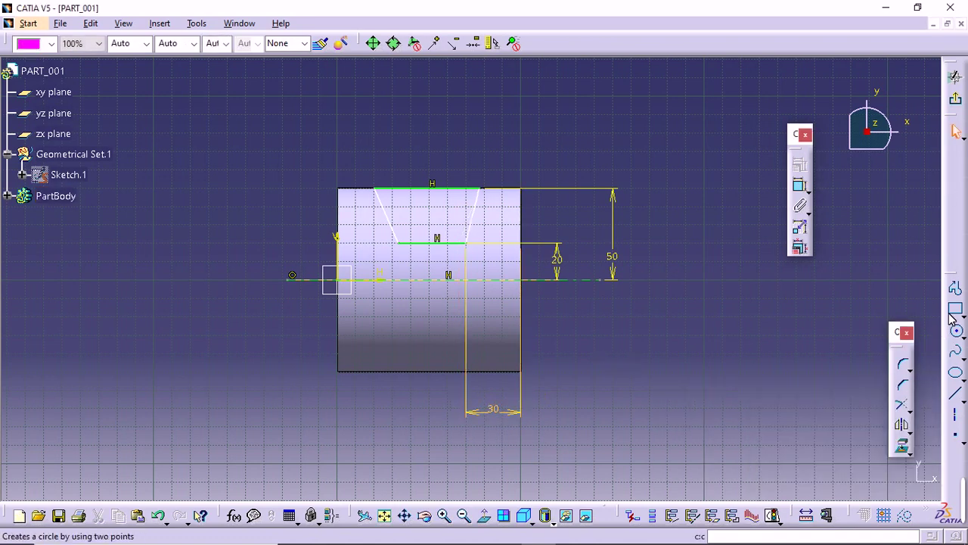
Constrain the bottom line's other endpoint to lie 30 mm from the cylinder's end face at the origin
left_click(802, 188)
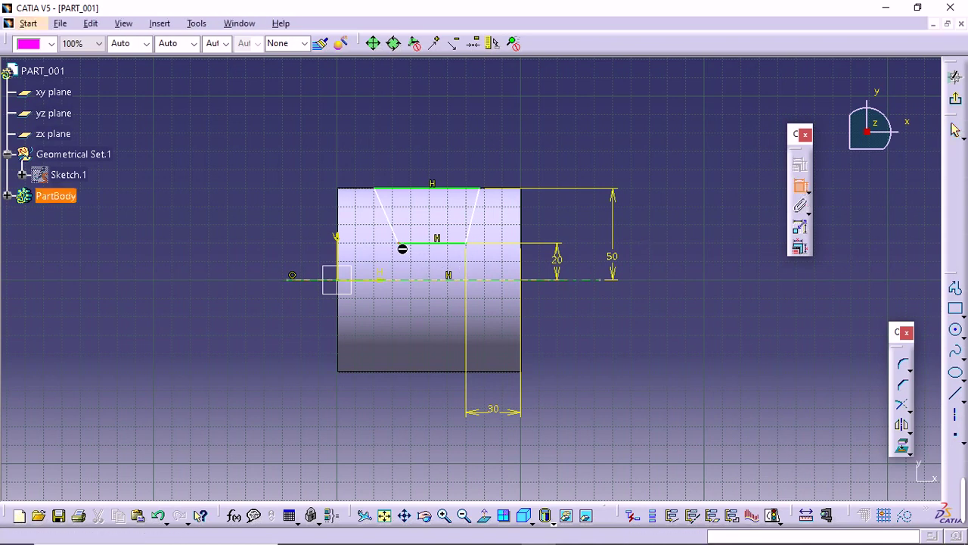
left_click(339, 219)
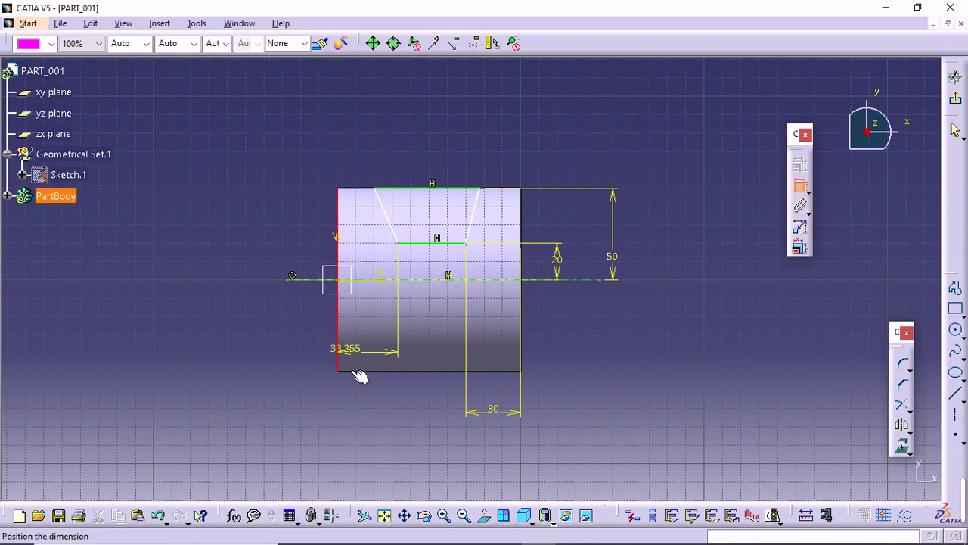
left_click(375, 411)
double_click(369, 408)
type("30")
key("Return")
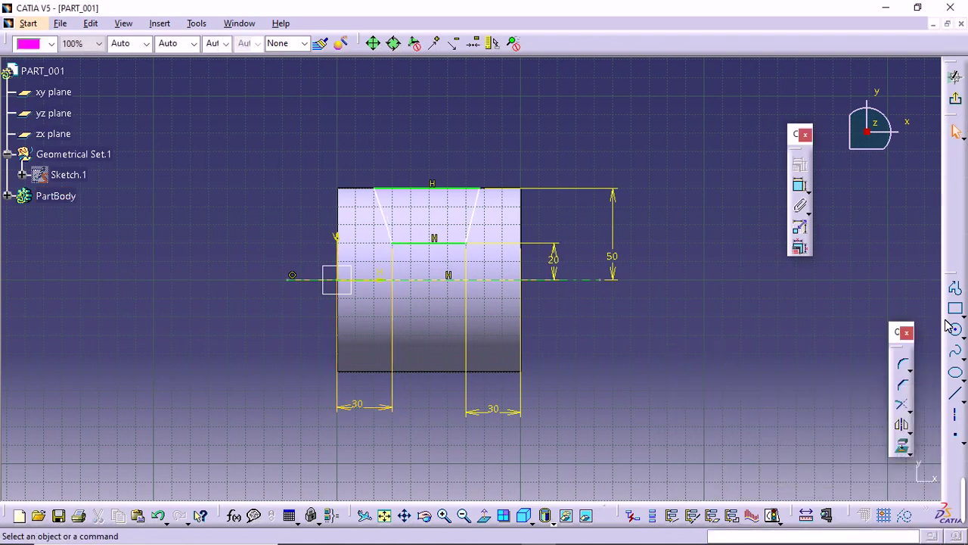
Add an angle constraint of 60° between the bottom line and the slanted side farthest from the origin
left_click(802, 187)
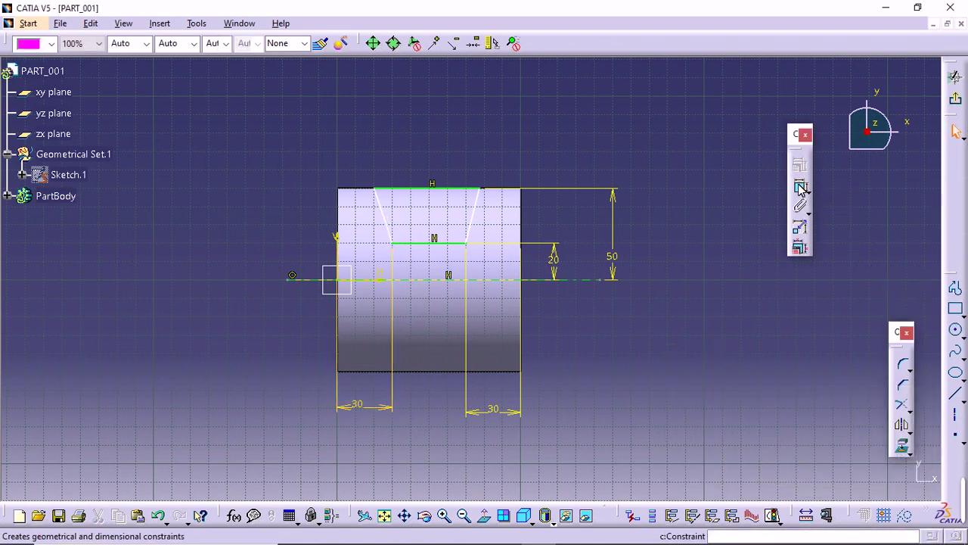
left_click(800, 186)
left_click(458, 245)
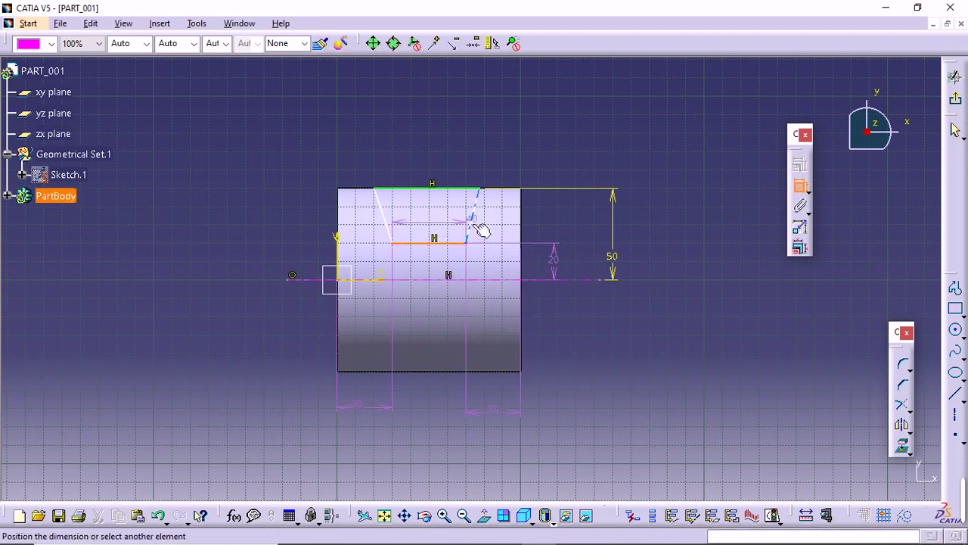
left_click(474, 209)
left_click(561, 180)
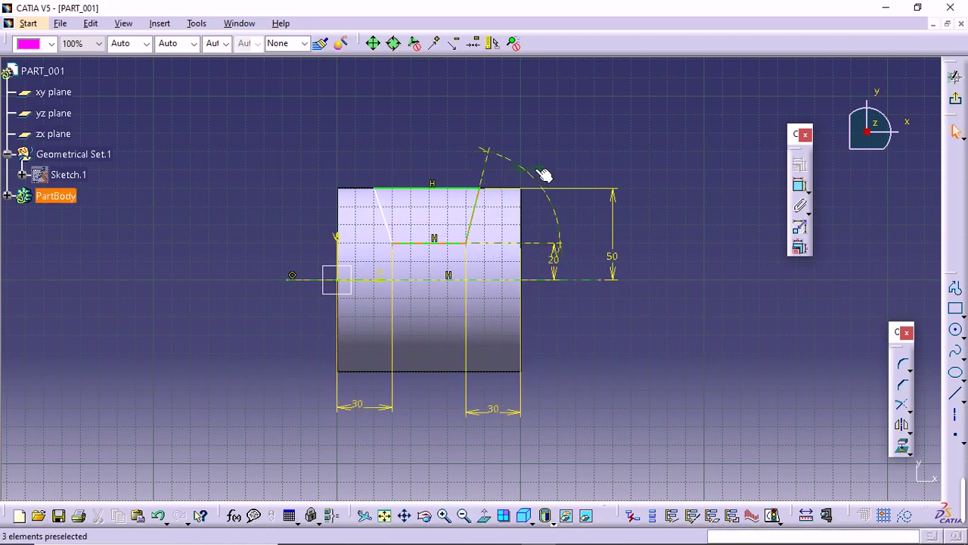
double_click(543, 173)
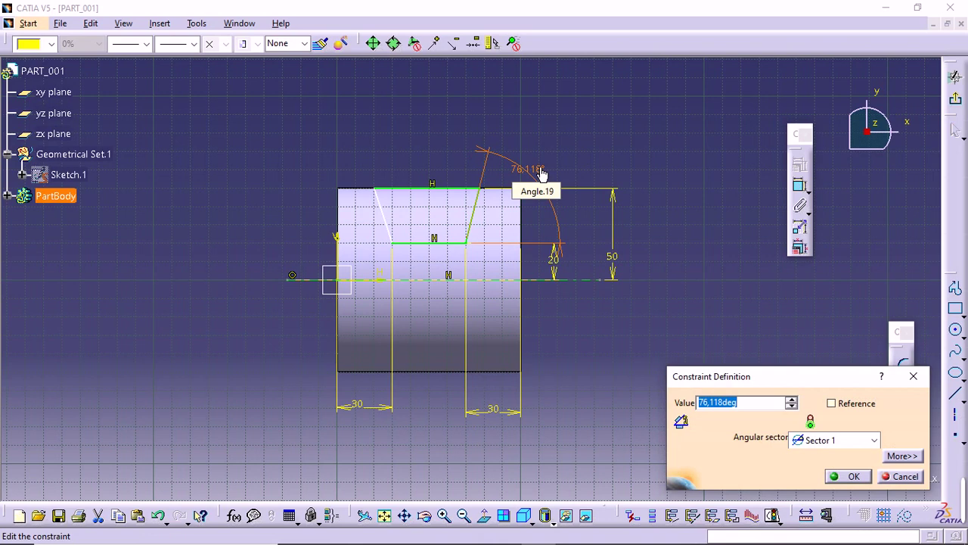
type("60")
key("Return")
left_click(864, 186)
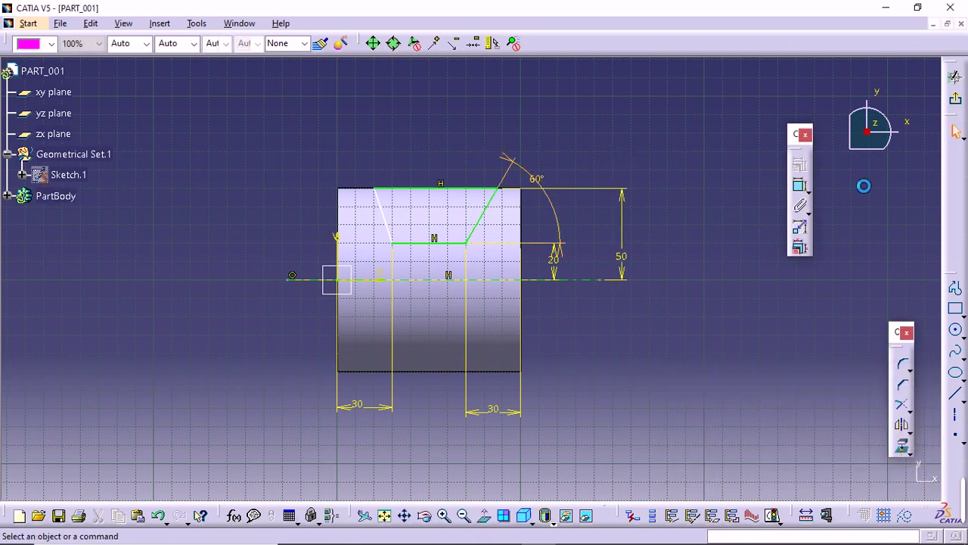
Add an angle constraint of 60° between the bottom line and the slanted side nearest the origin
left_click(800, 188)
left_click(397, 242)
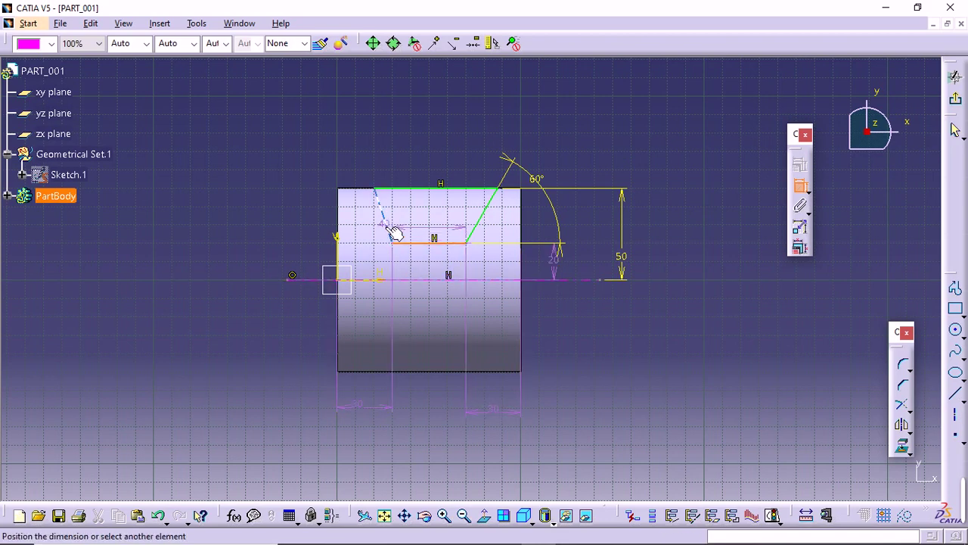
left_click(386, 225)
left_click(346, 171)
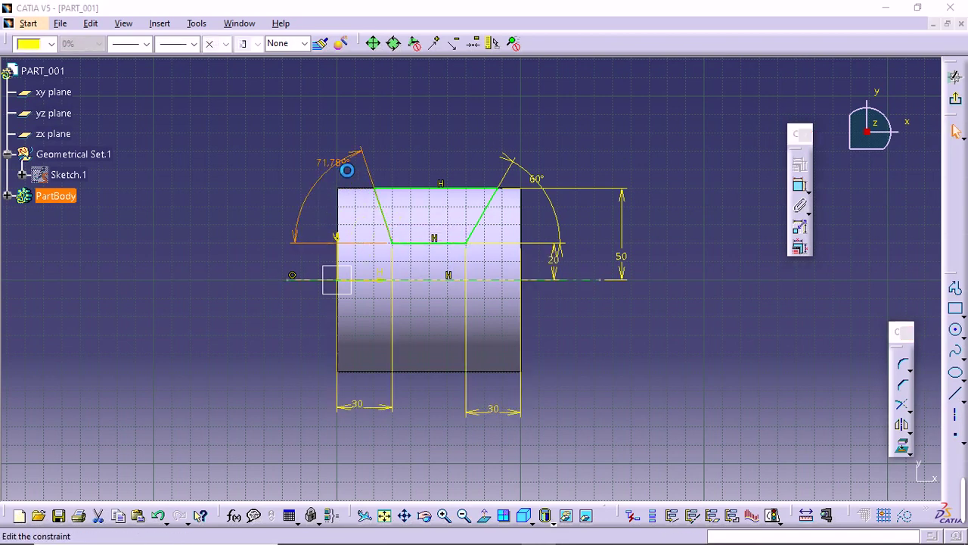
double_click(346, 170)
type("60")
key("Return")
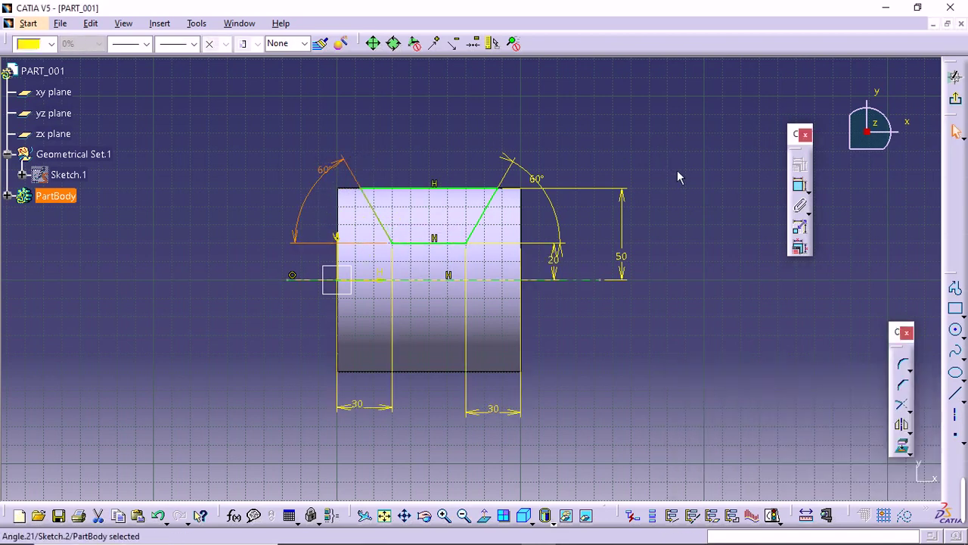
Exit the sketch and cut the trapezoidal profile as a Groove around the sketch axis with a first angle of 180° and second angle of 0°
left_click(955, 77)
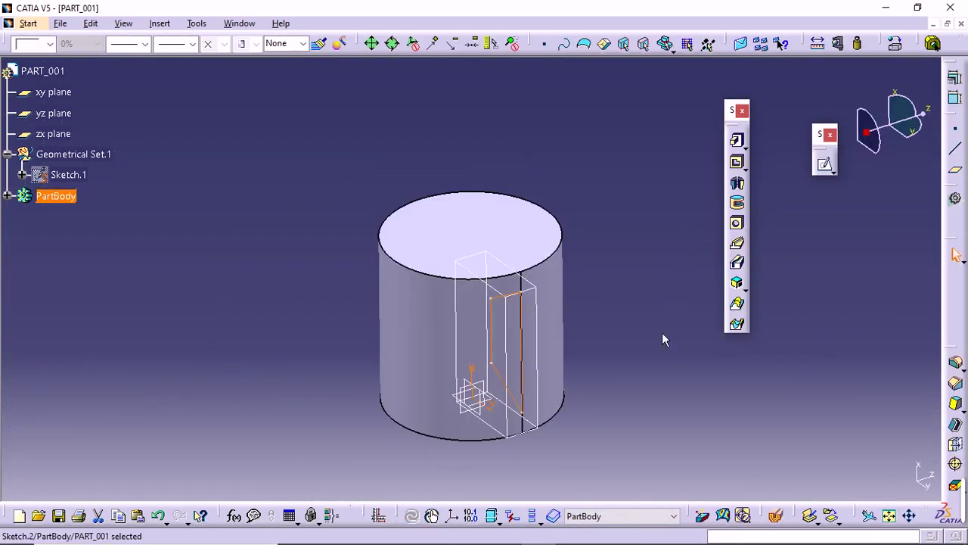
middle_click_drag(664, 335, 663, 275)
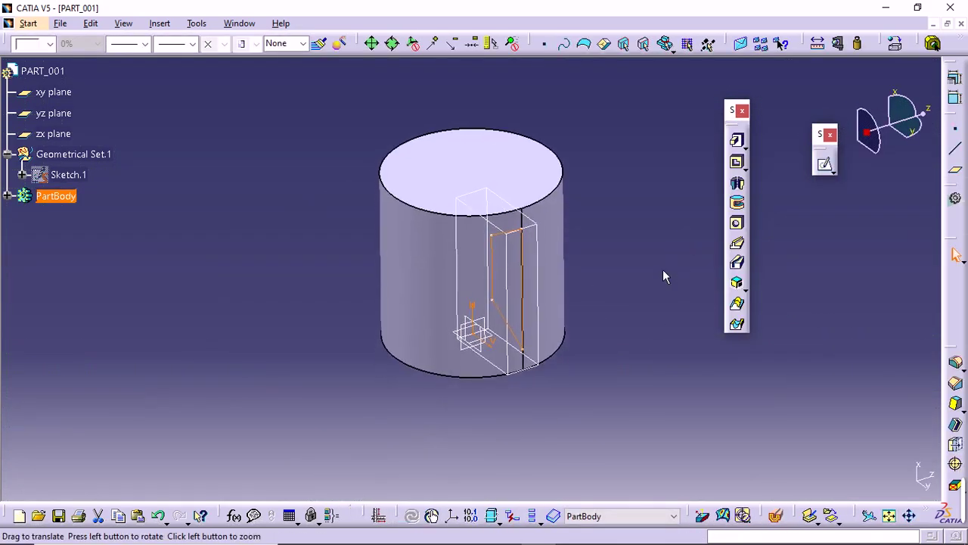
left_click(738, 204)
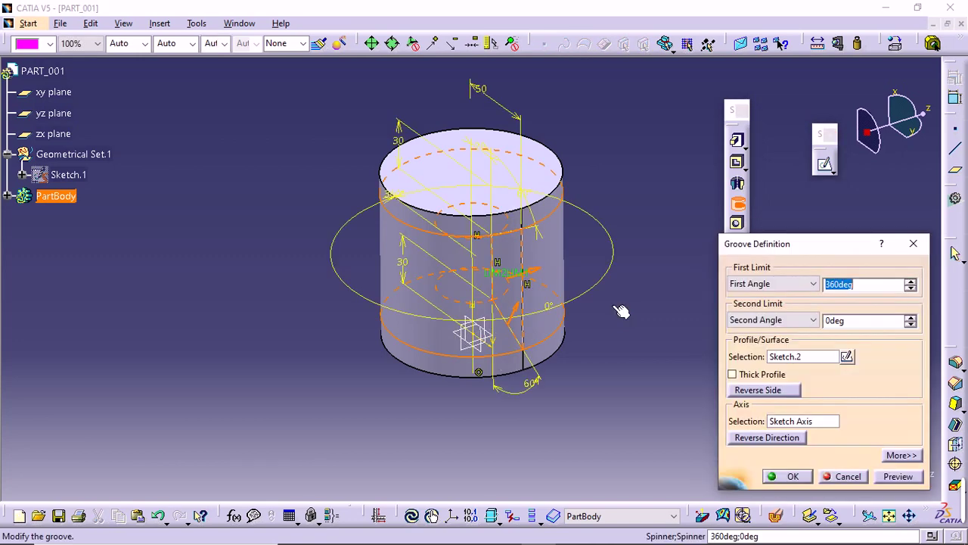
left_click_drag(771, 251, 181, 224)
middle_click_drag(444, 396, 505, 369)
left_click(331, 270)
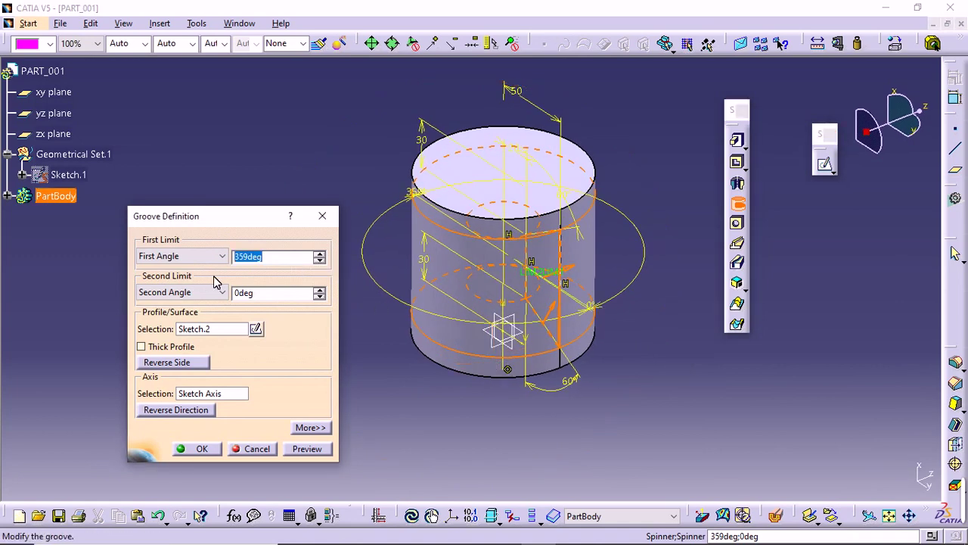
key("Return")
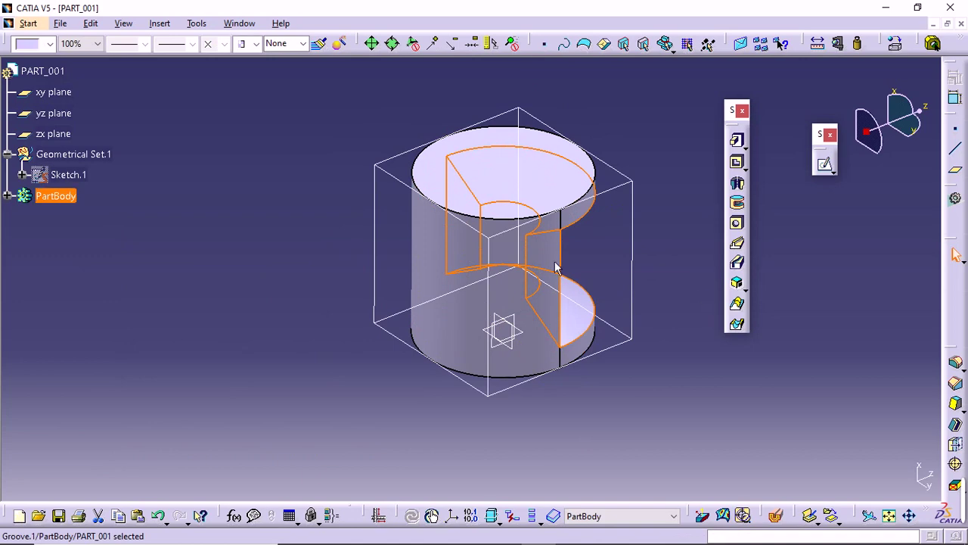
Inspect the groove from its open side and open its definition to review the angle limits
middle_click_drag(556, 267, 529, 156)
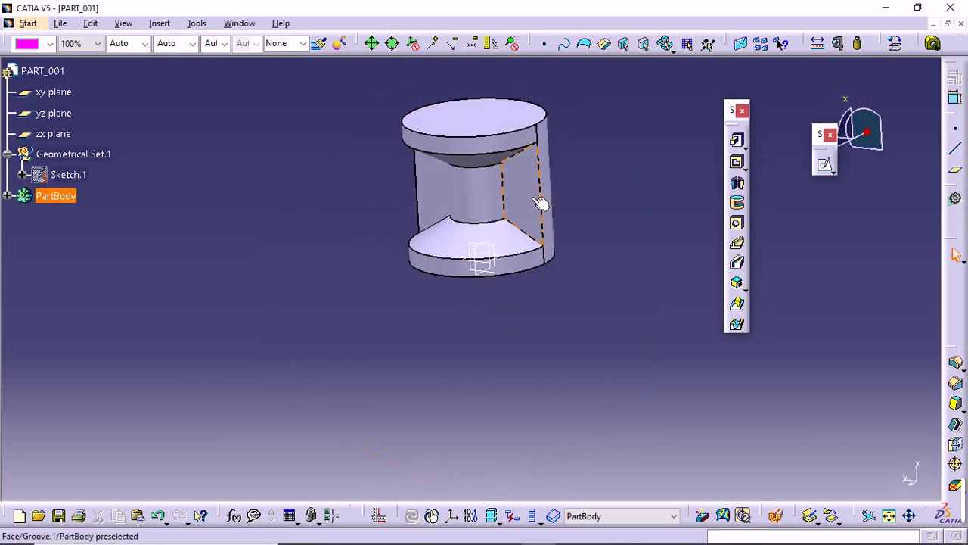
mouse_move(539, 203)
middle_mouse_down()
mouse_move(580, 195)
mouse_move(545, 219)
middle_mouse_up()
double_click(555, 215)
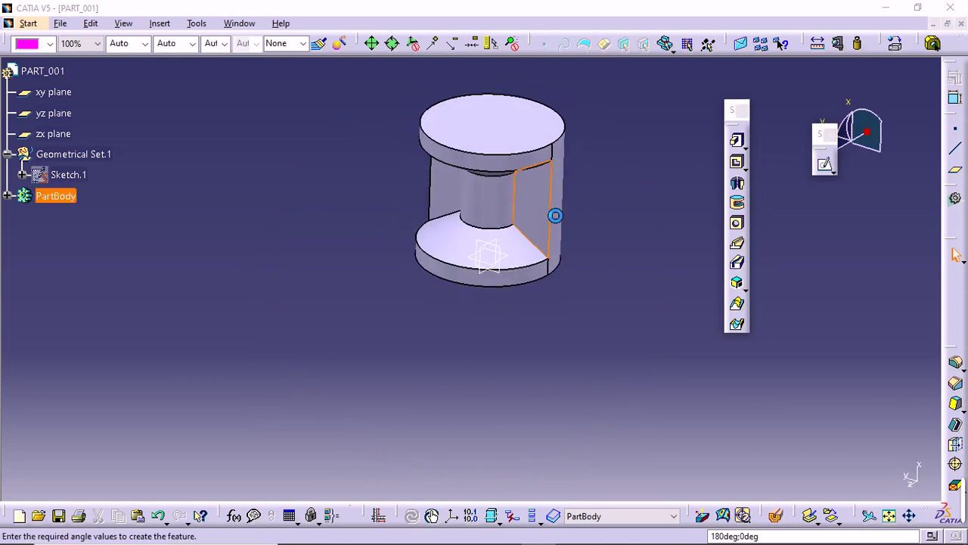
key("Return")
Colour the Groove feature orange
middle_click_drag(602, 393, 547, 257)
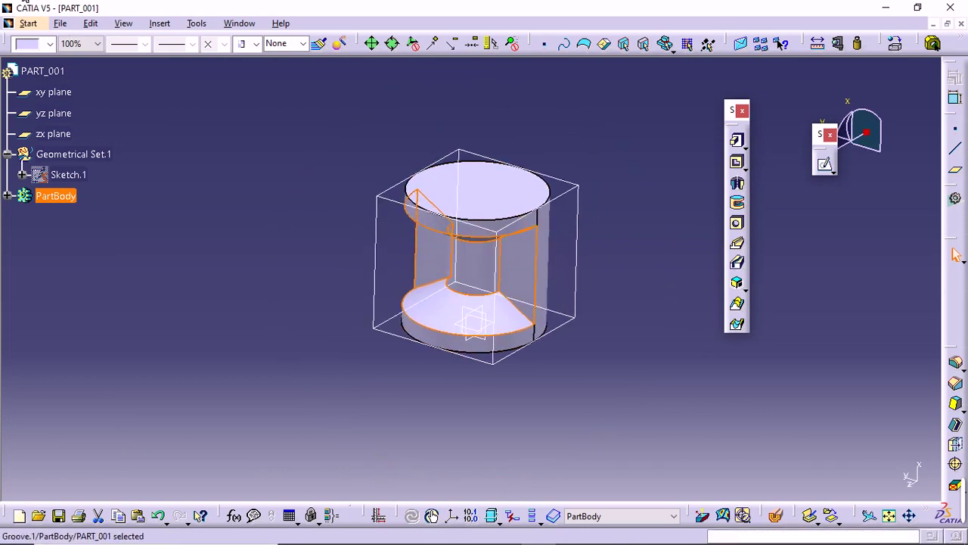
left_click(50, 44)
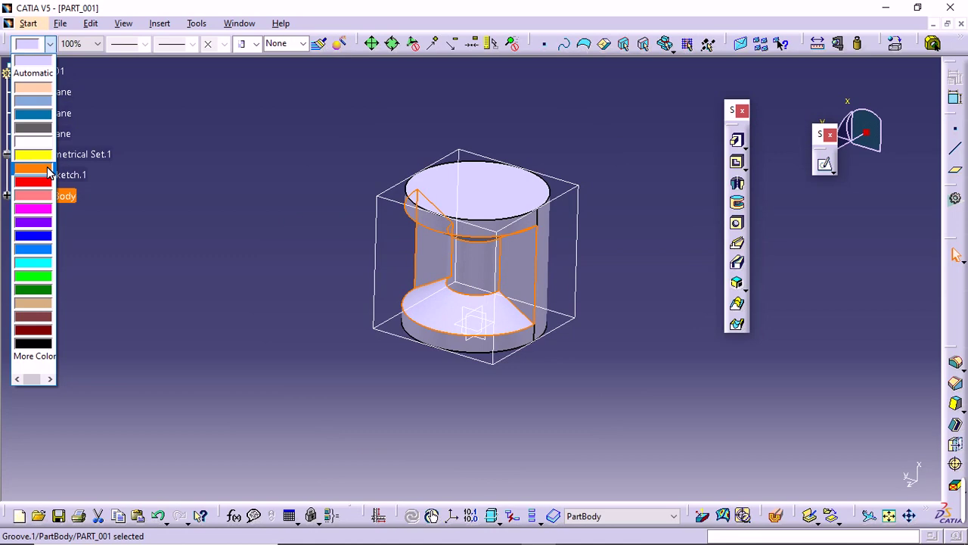
left_click(33, 208)
middle_click_drag(454, 272, 536, 272)
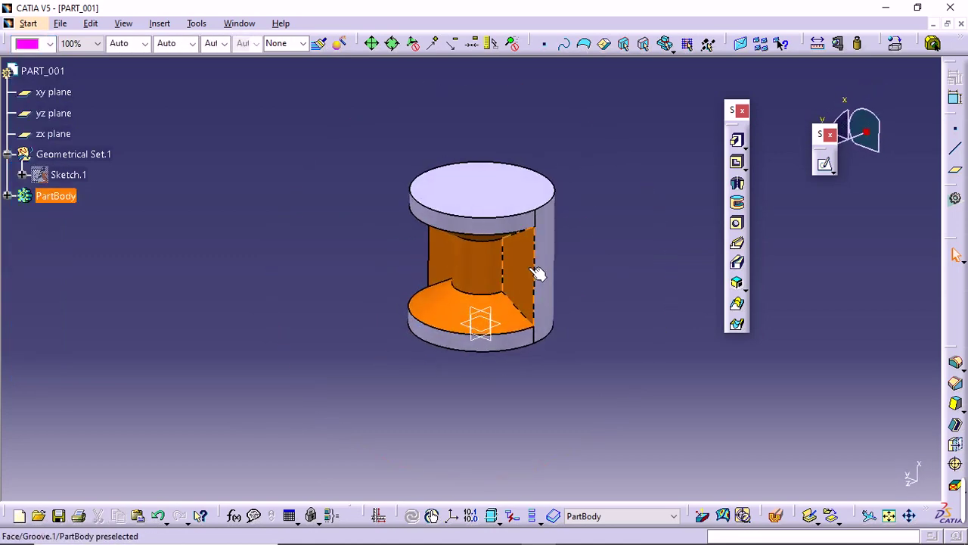
Reopen the Groove definition and reduce its first angle to 30°
double_click(534, 273)
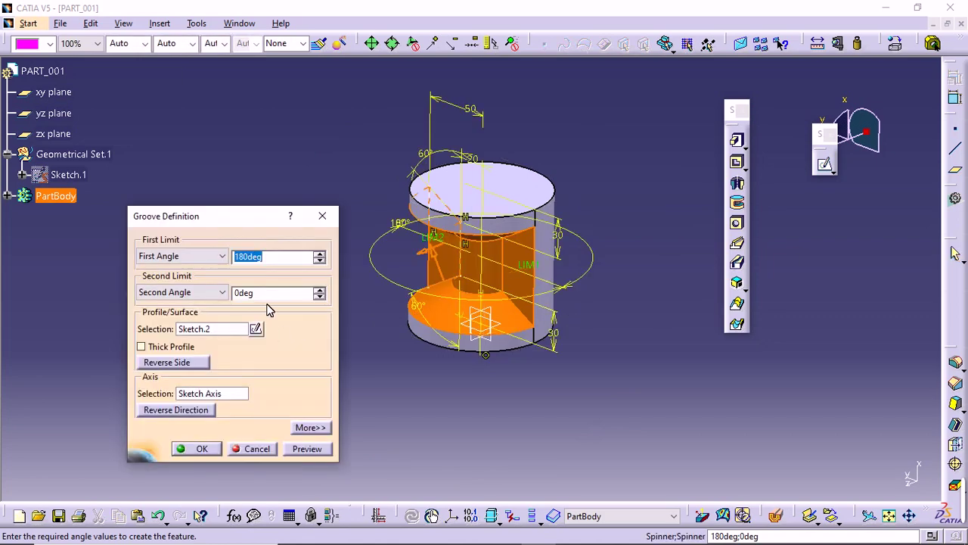
type("30")
key("Return")
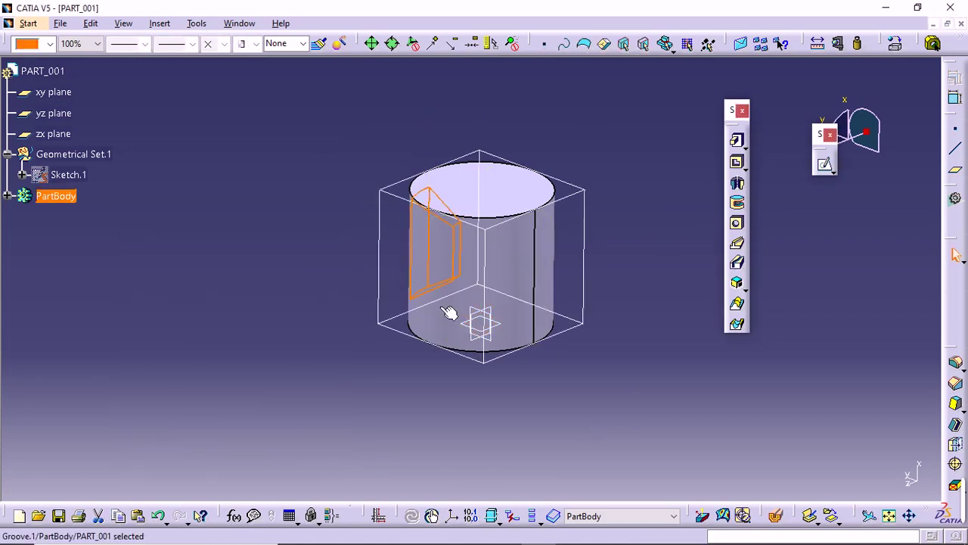
middle_click_drag(482, 335, 459, 341)
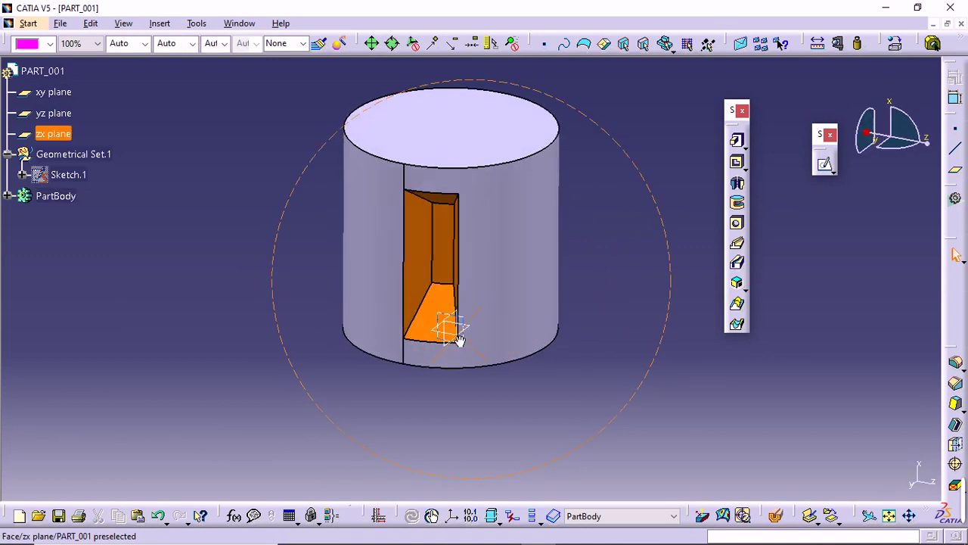
Set the Groove's first angle to 300°
double_click(431, 284)
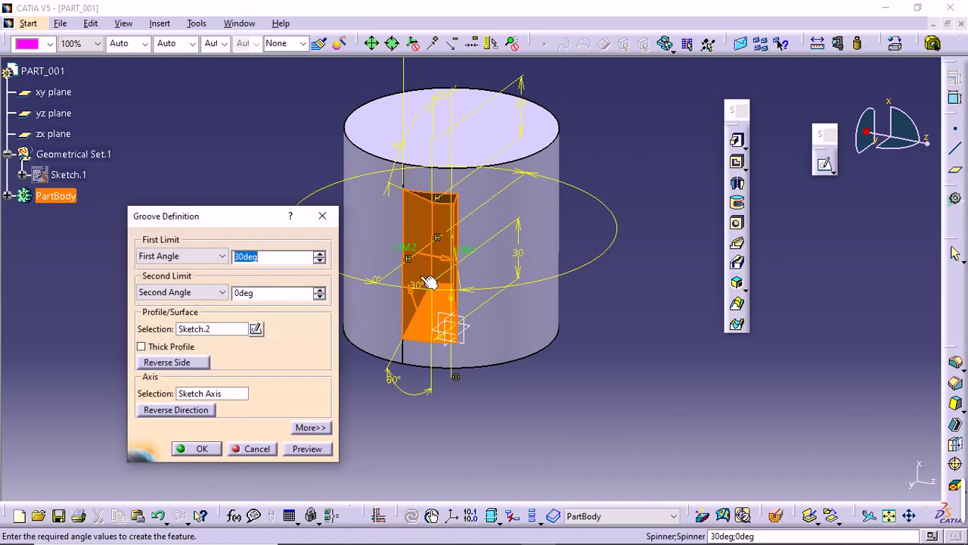
type("300")
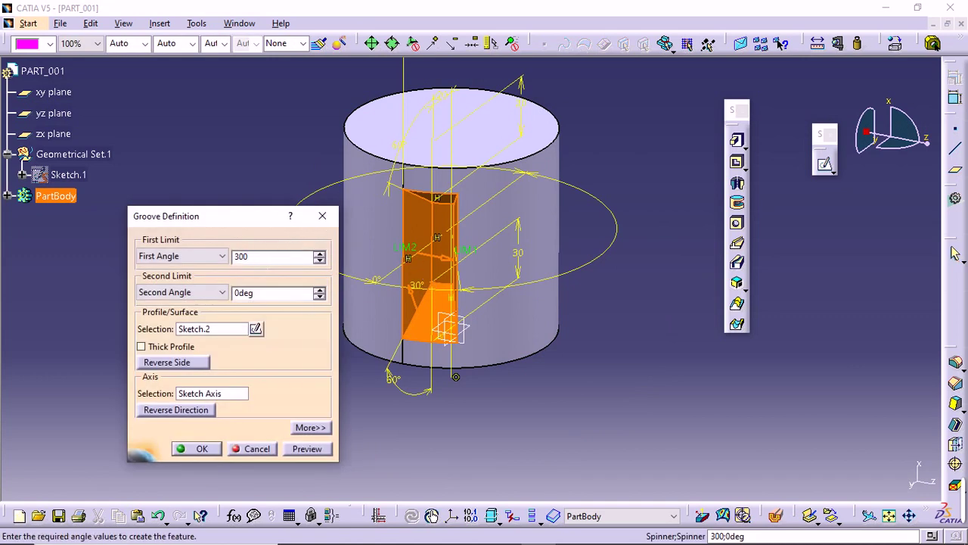
key("Return")
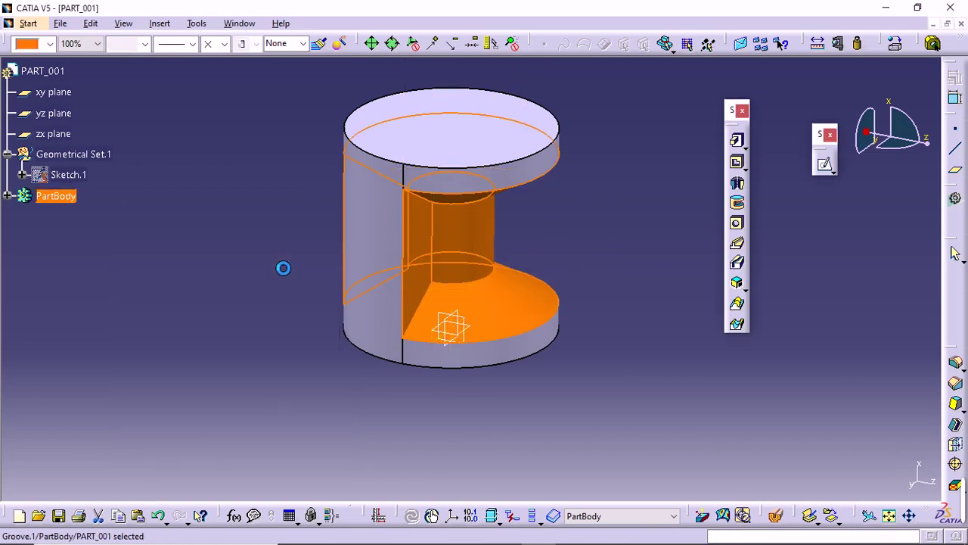
middle_click_drag(303, 260, 560, 299)
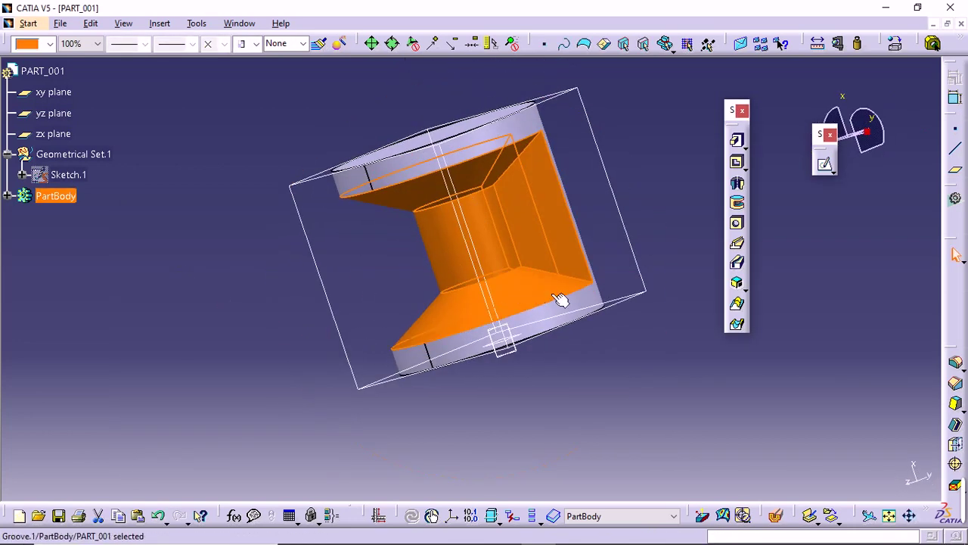
middle_click_drag(677, 245, 566, 338)
Reverse the cutting side of the Groove and set both its first and second angles to 10°
left_click(554, 261)
double_click(553, 263)
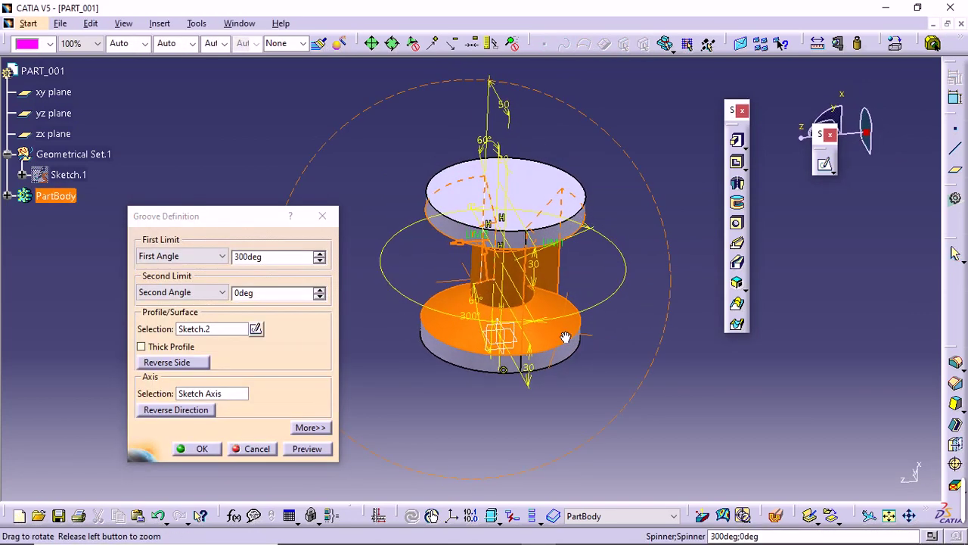
left_click(174, 364)
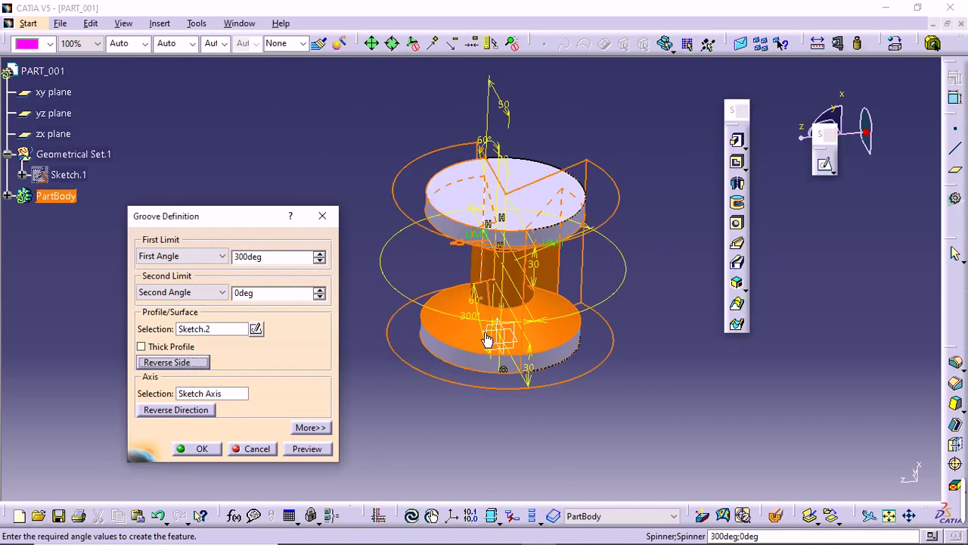
middle_click_drag(602, 371, 404, 321)
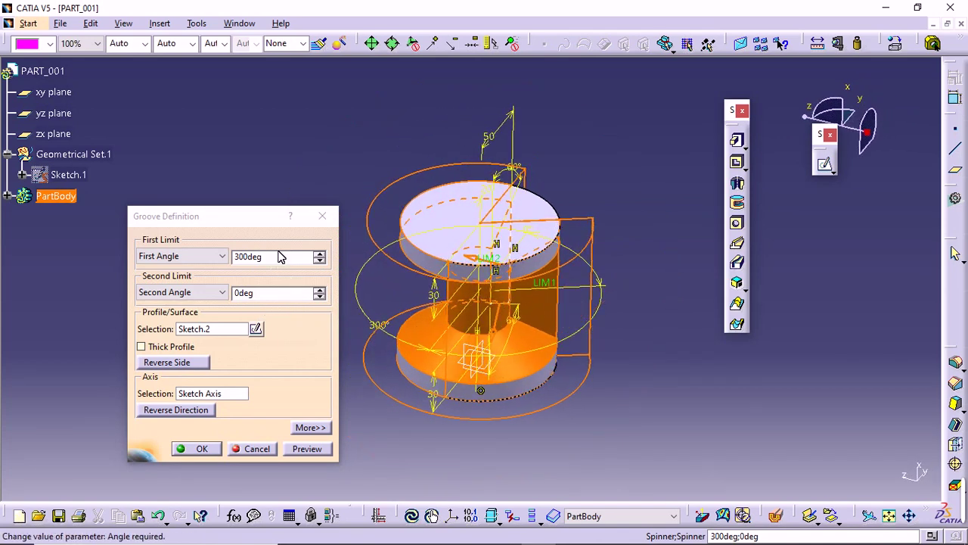
left_click(237, 264)
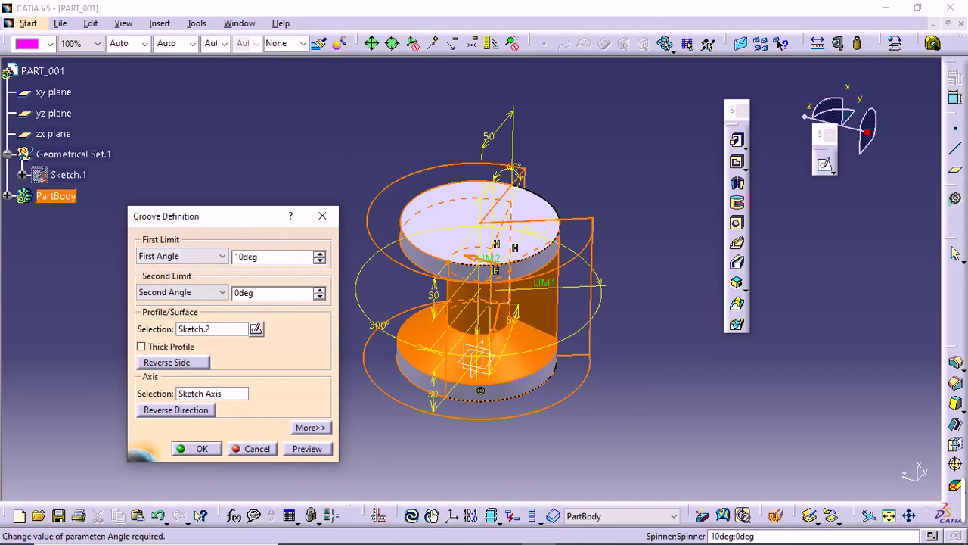
double_click(243, 293)
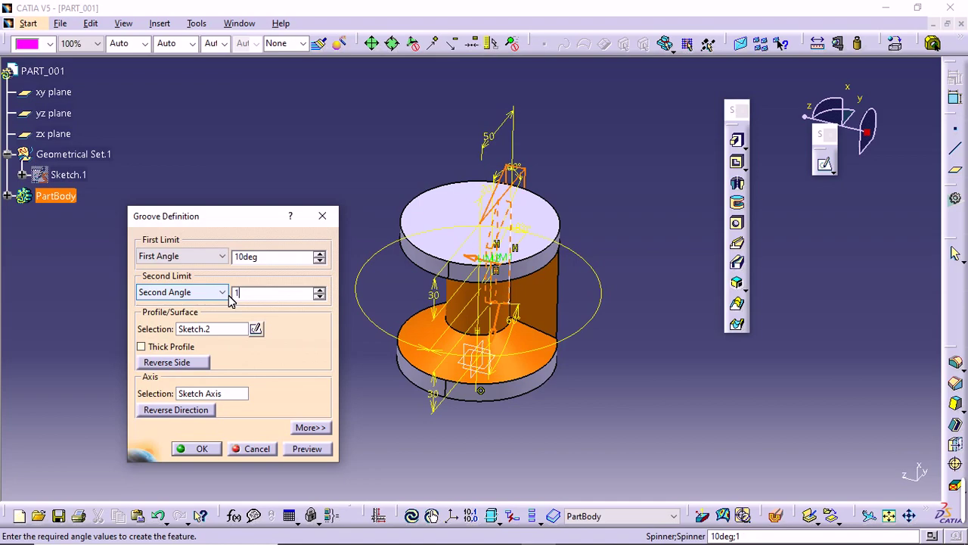
key("Return")
Set the Groove's second angle to 30° and reverse its side so the cut follows the inside of the trapezoidal profile
middle_click_drag(590, 379, 521, 360)
double_click(521, 360)
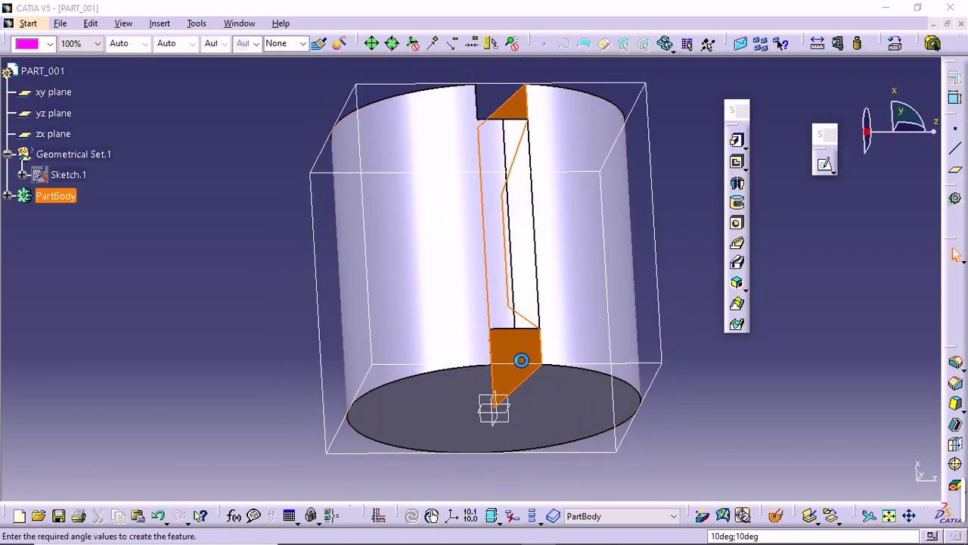
left_click(321, 290)
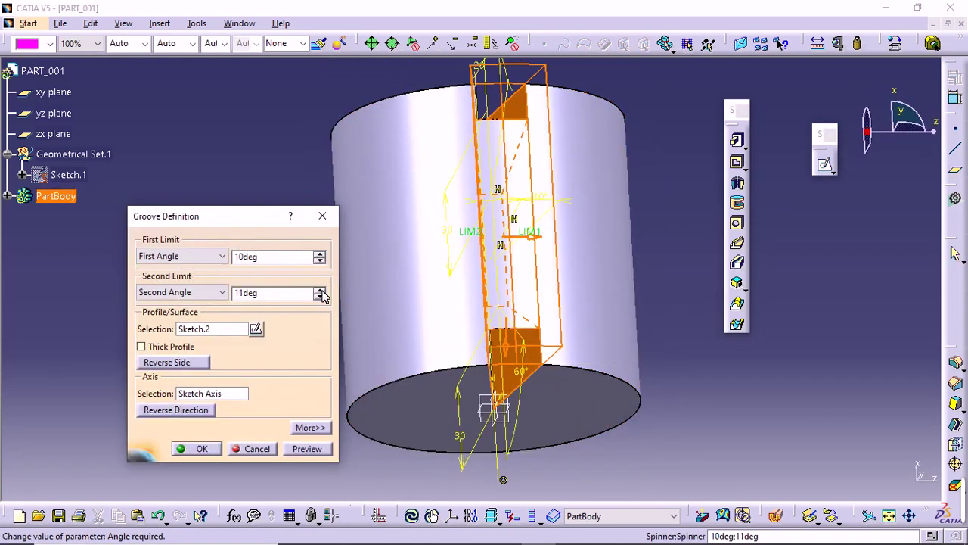
left_click(321, 290)
left_click(321, 290)
left_click(321, 290)
left_click(321, 290)
left_click(333, 301)
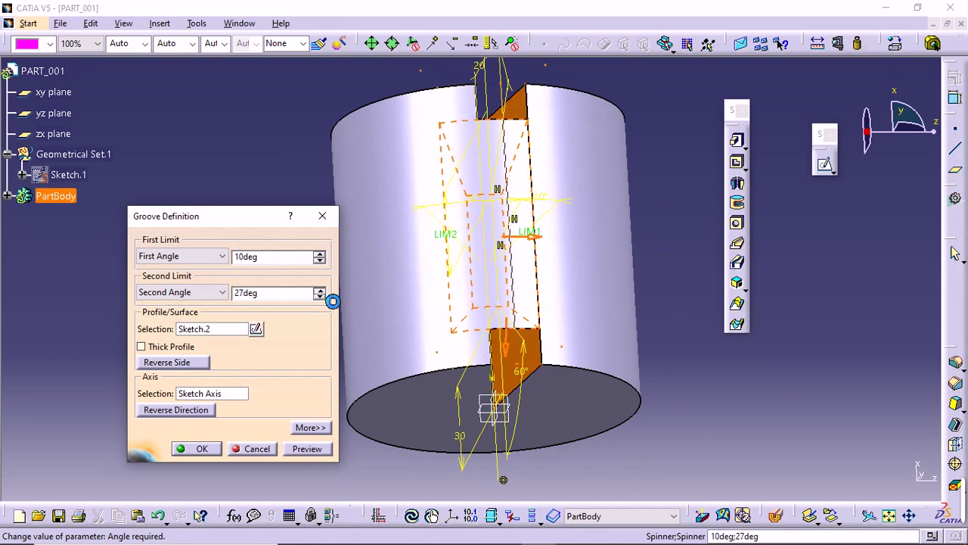
left_click(194, 363)
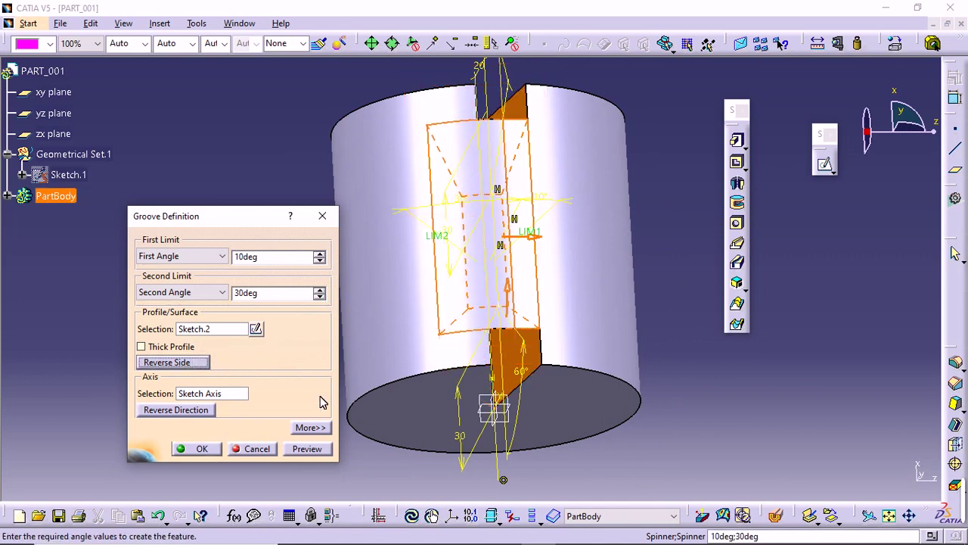
left_click(191, 450)
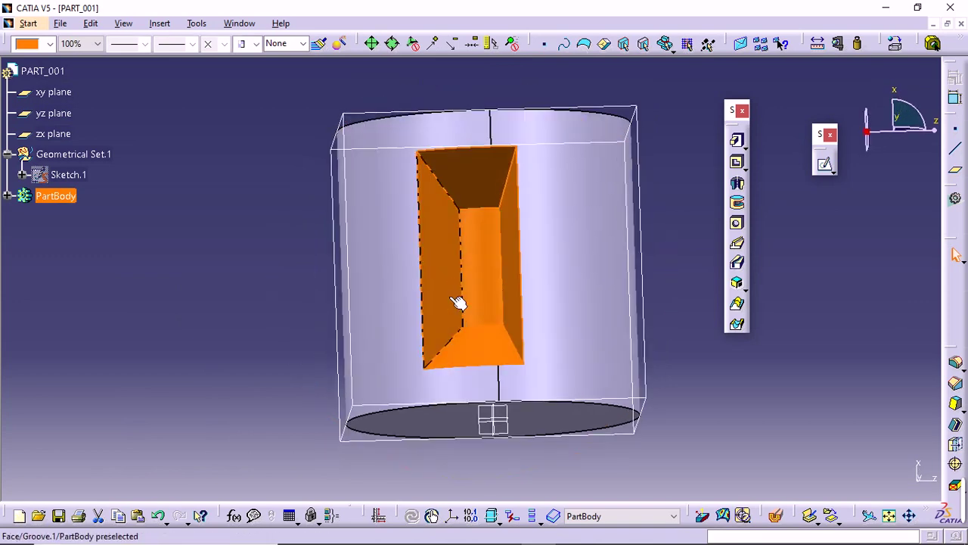
Set the Groove's second angle to 100°, enlarge its first angle, and apply the definition
double_click(460, 305)
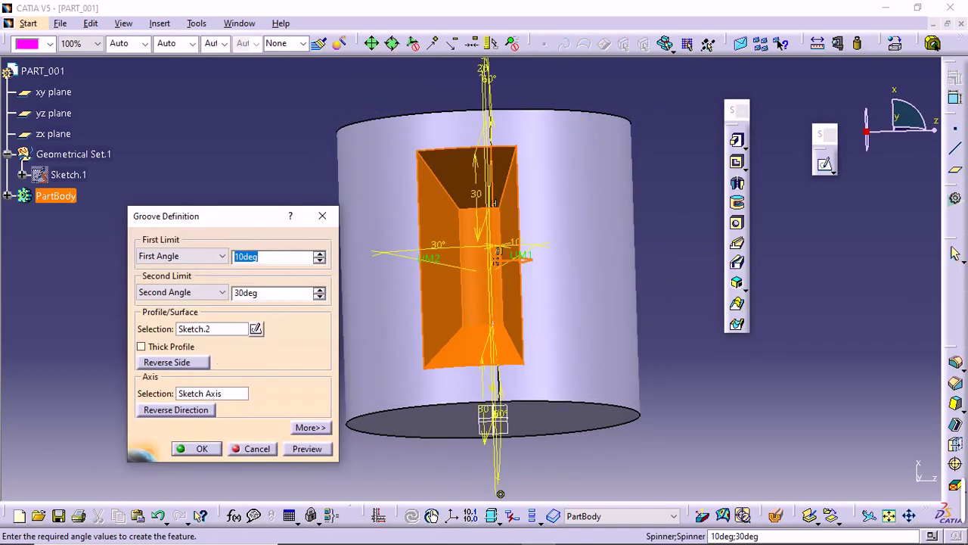
key("Tab")
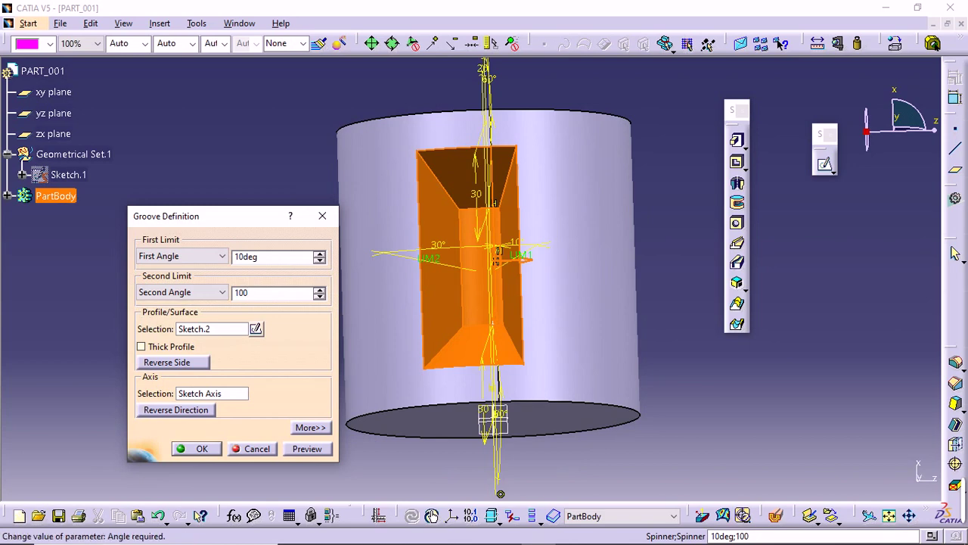
key("Return")
middle_click_drag(459, 324, 583, 325)
left_click(196, 261)
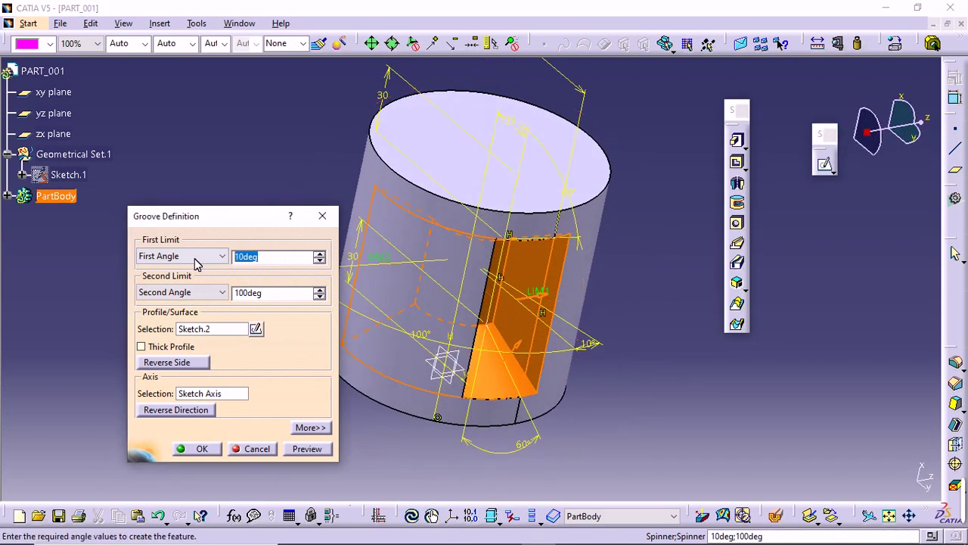
left_click(202, 449)
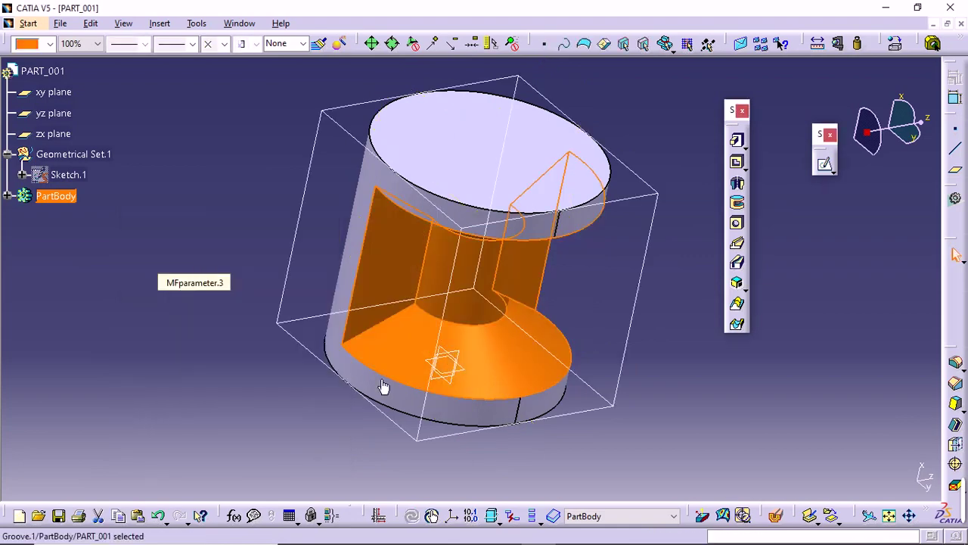
middle_click_drag(629, 303, 419, 144)
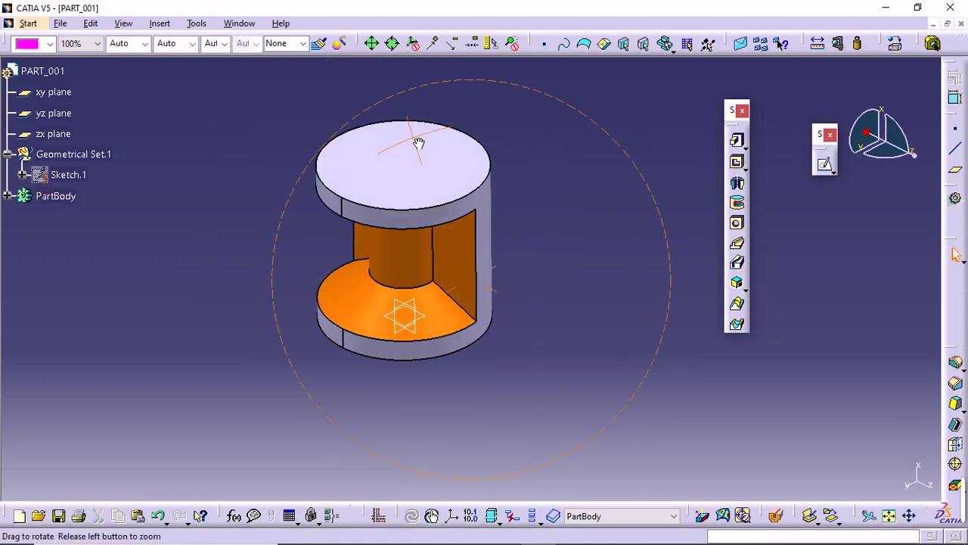
middle_click_drag(500, 213, 508, 199)
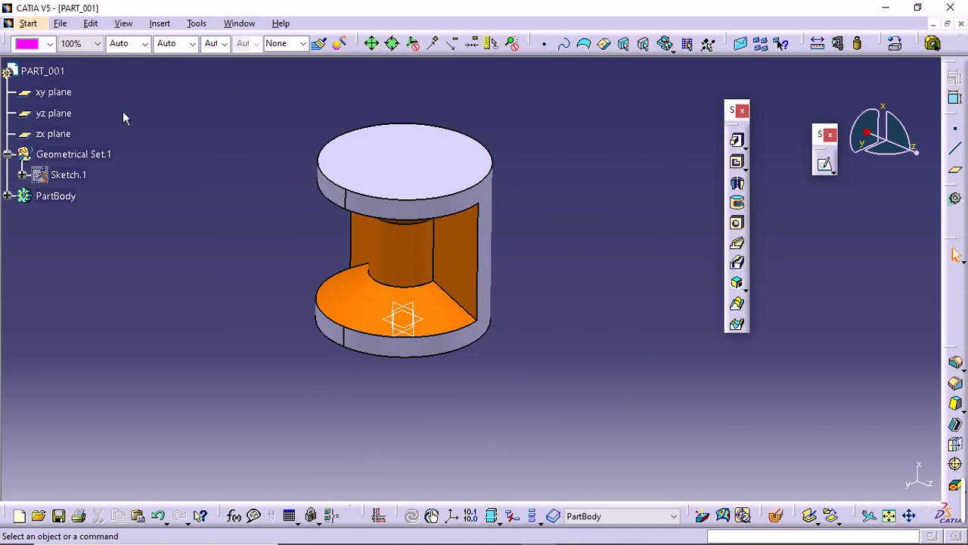
Open the file commands for the part document
left_click(61, 23)
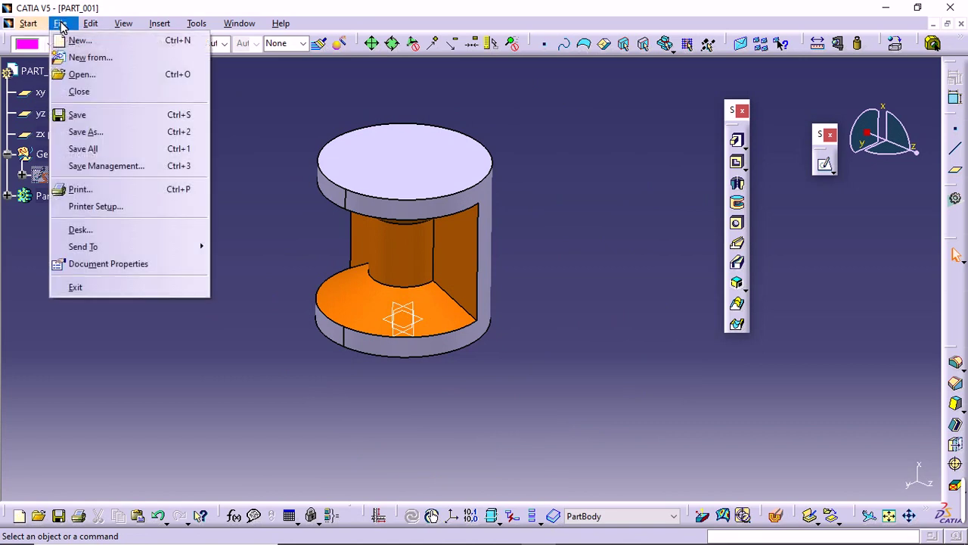